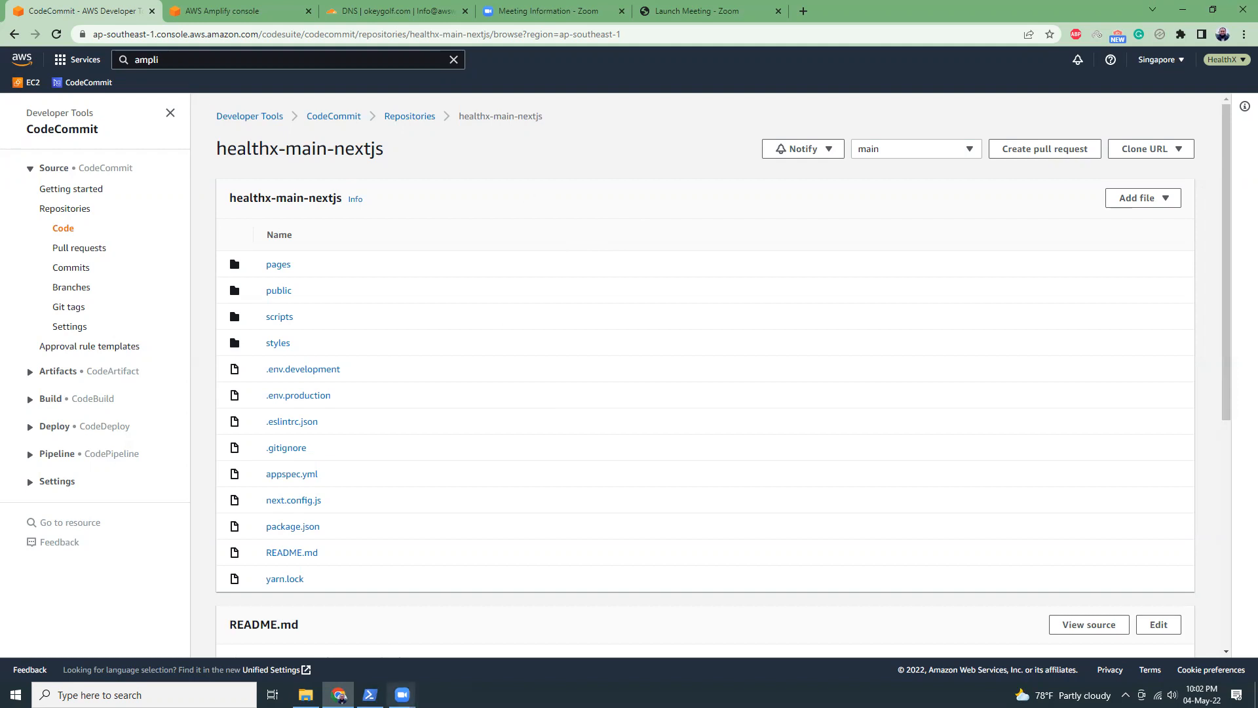
Review the create-next-app output in PowerShell and the generated atiq project folder in File Explorer.
click(371, 694)
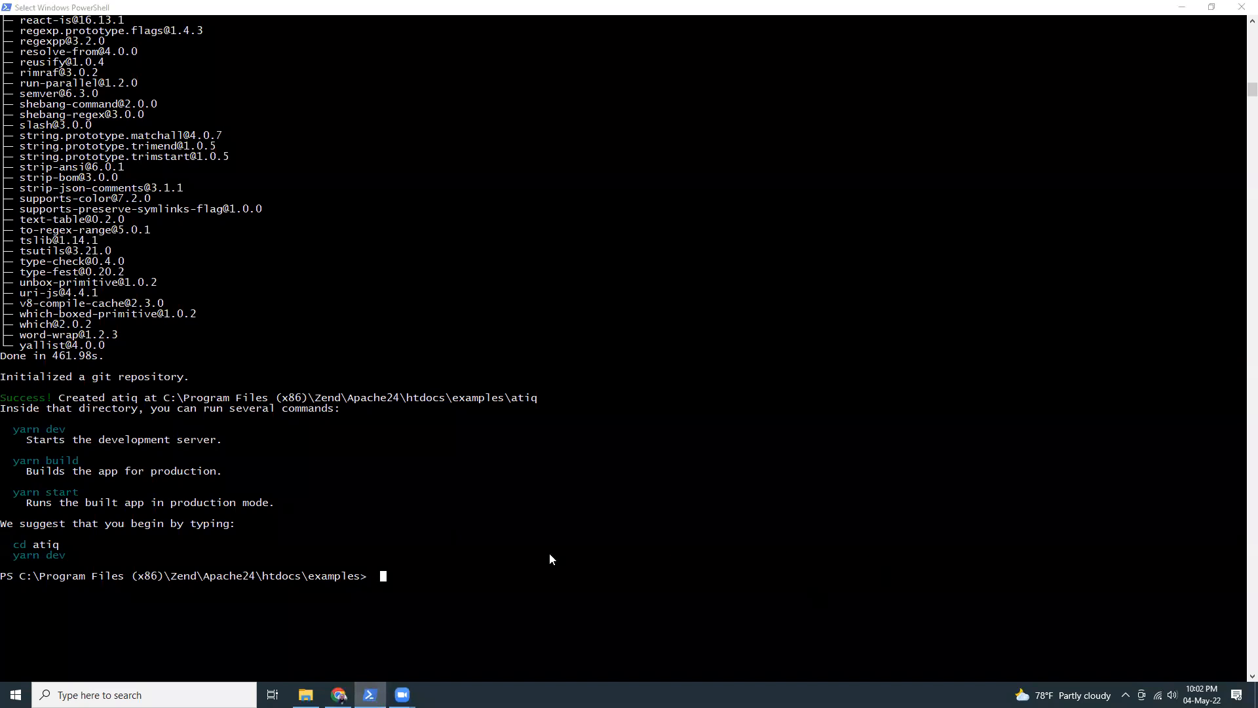
scroll(604, 515, up, 20)
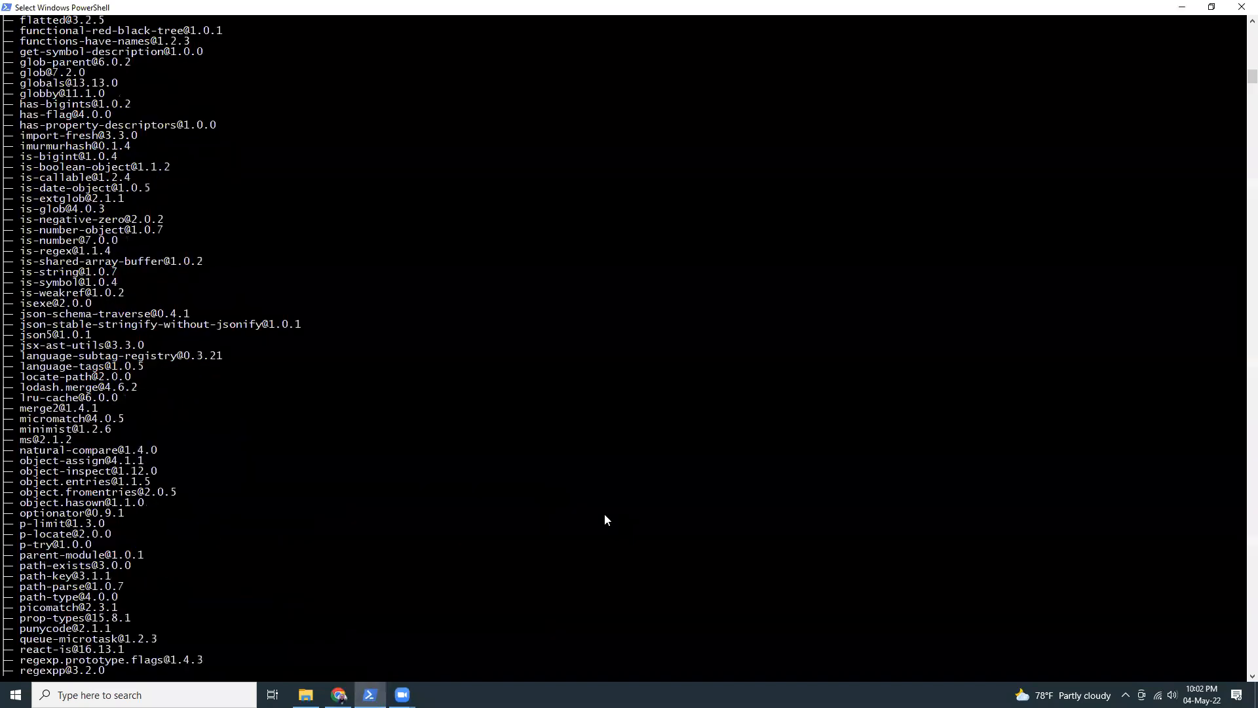
scroll(604, 514, up, 19)
scroll(604, 514, up, 17)
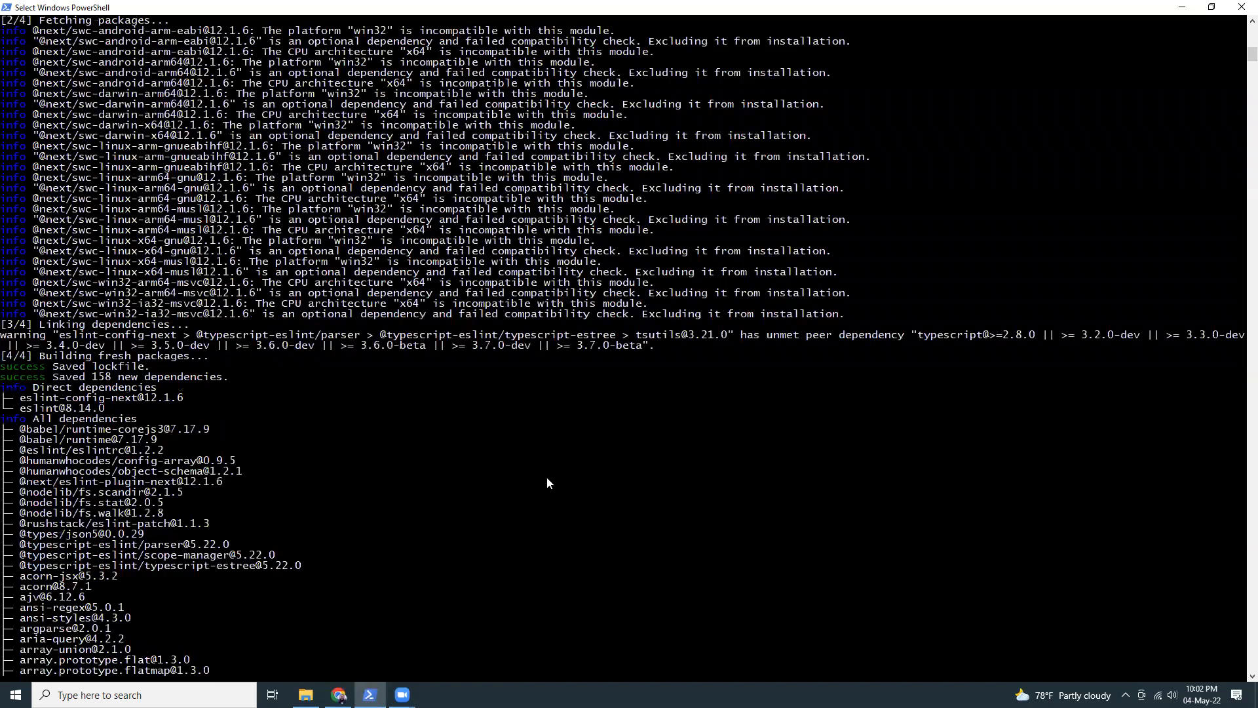
scroll(450, 437, up, 13)
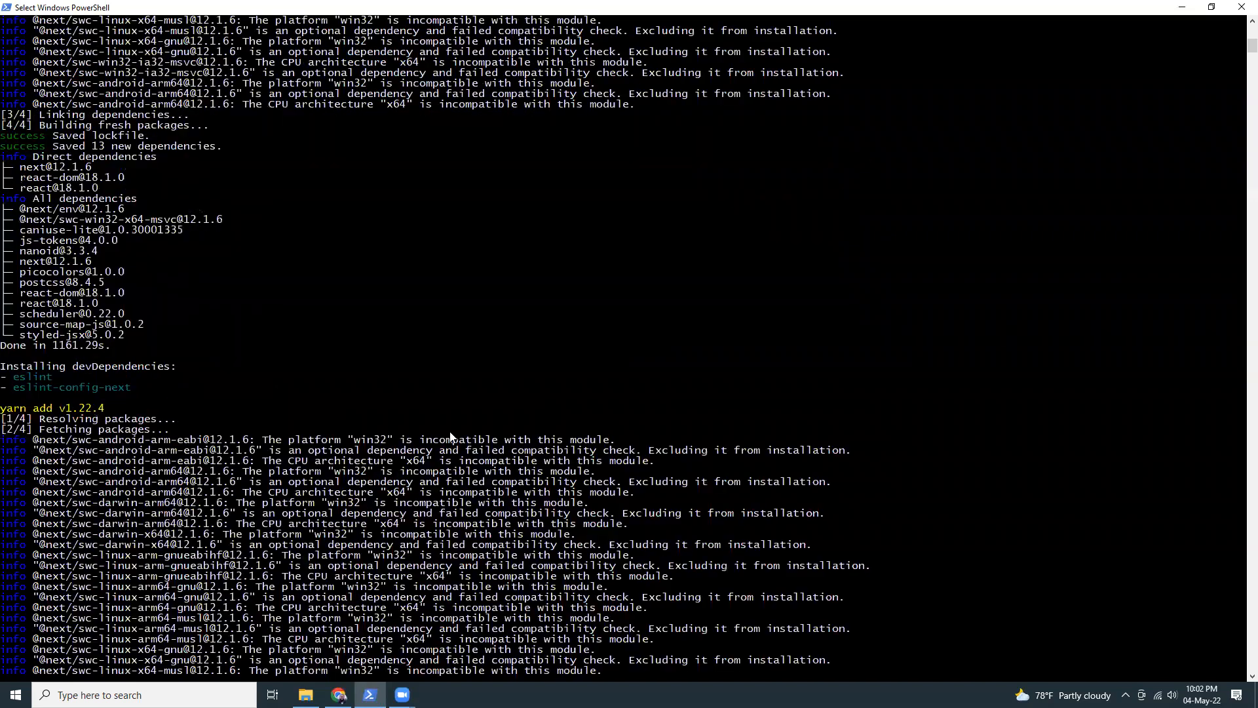
scroll(450, 437, up, 13)
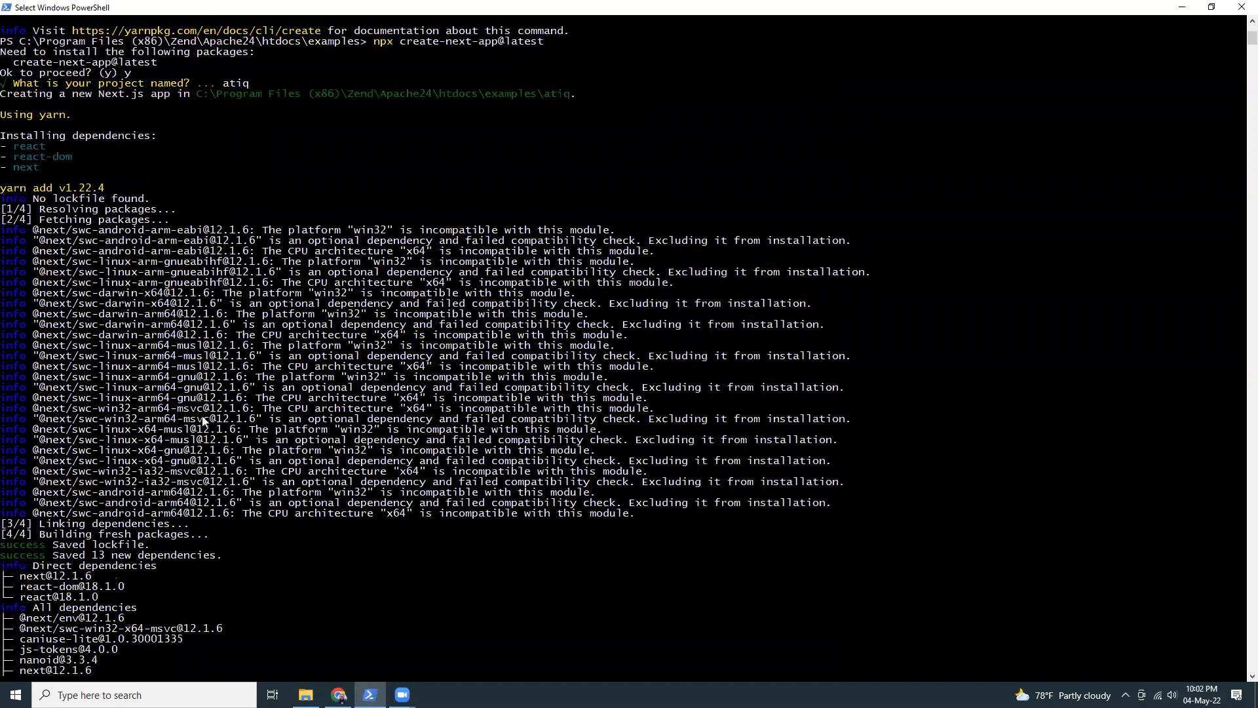
scroll(192, 404, up, 5)
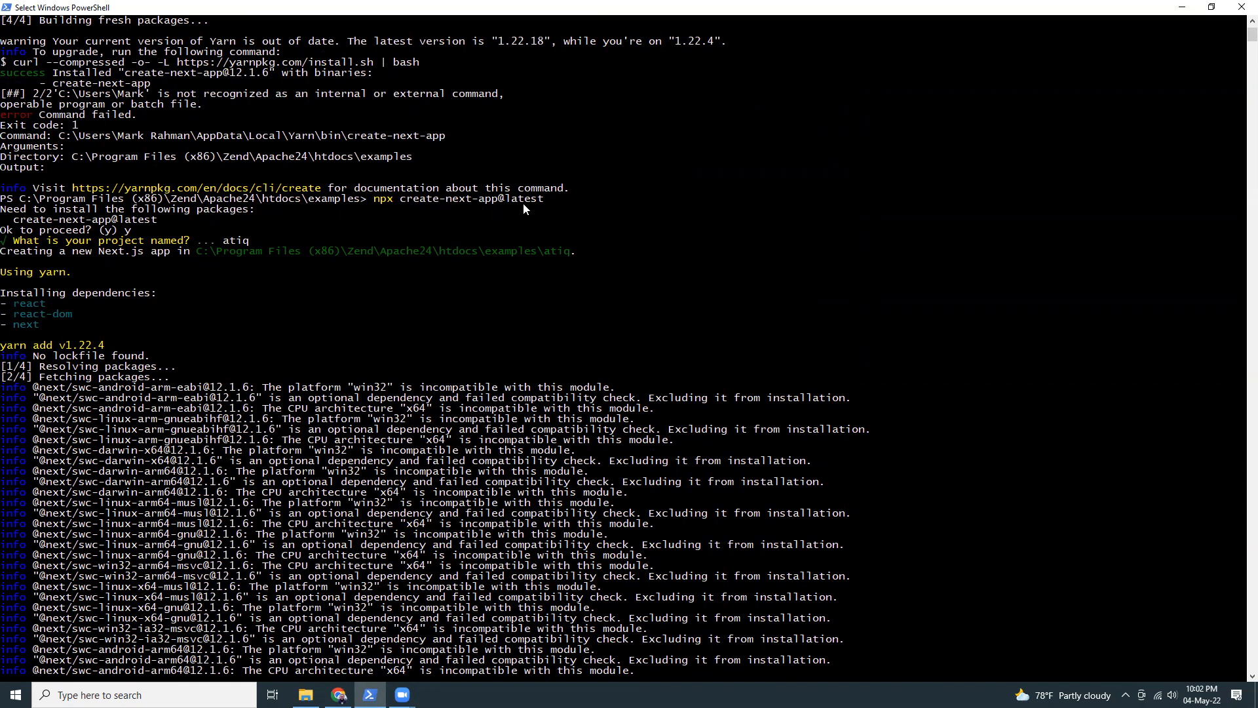
scroll(185, 289, down, 5)
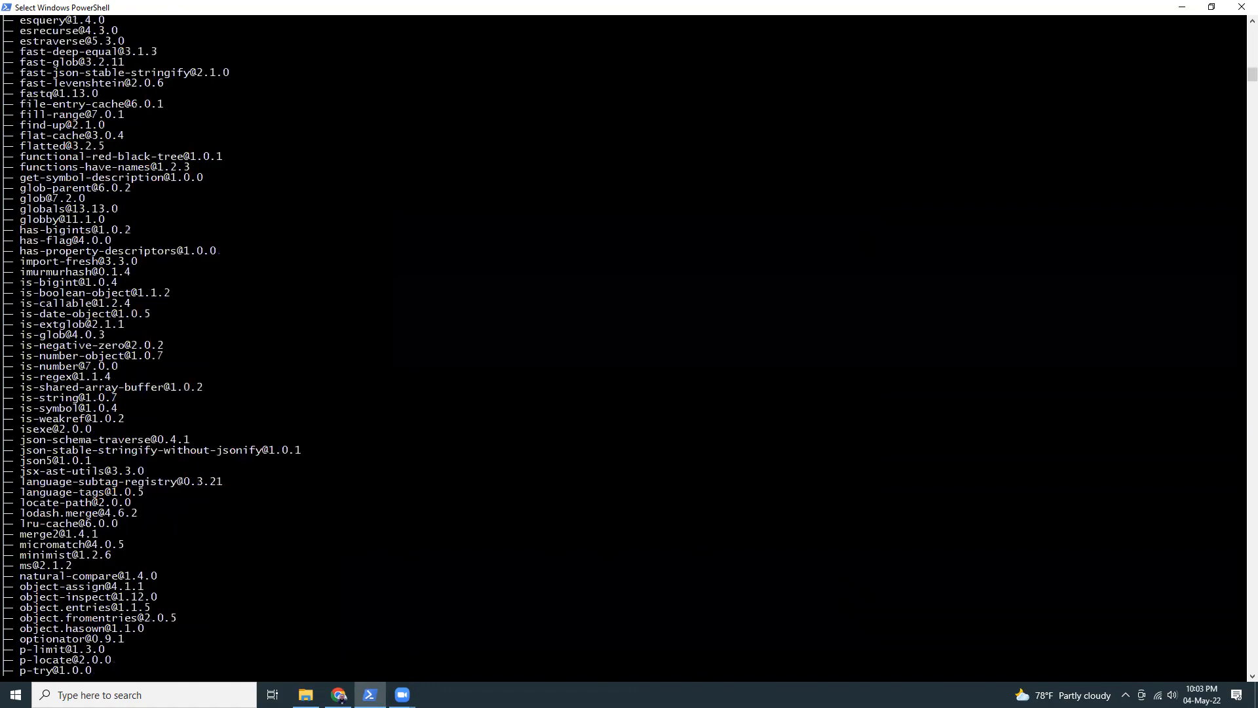
click(306, 695)
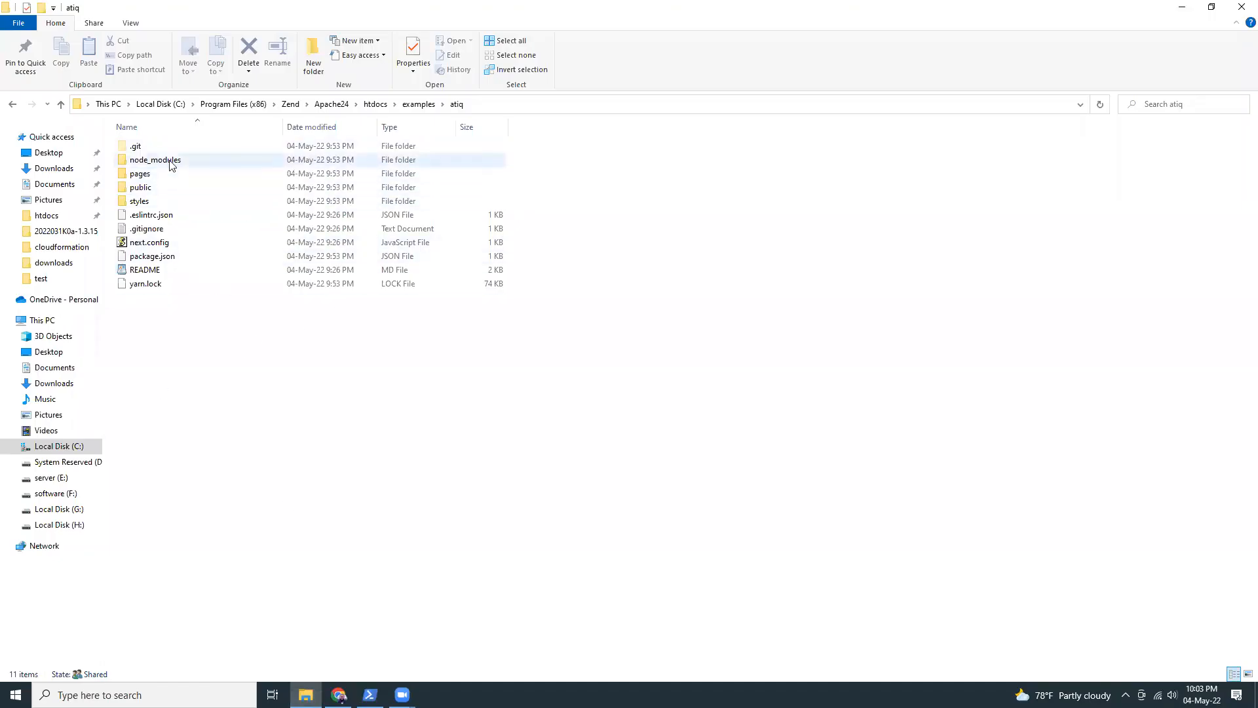
mouse_move(170, 163)
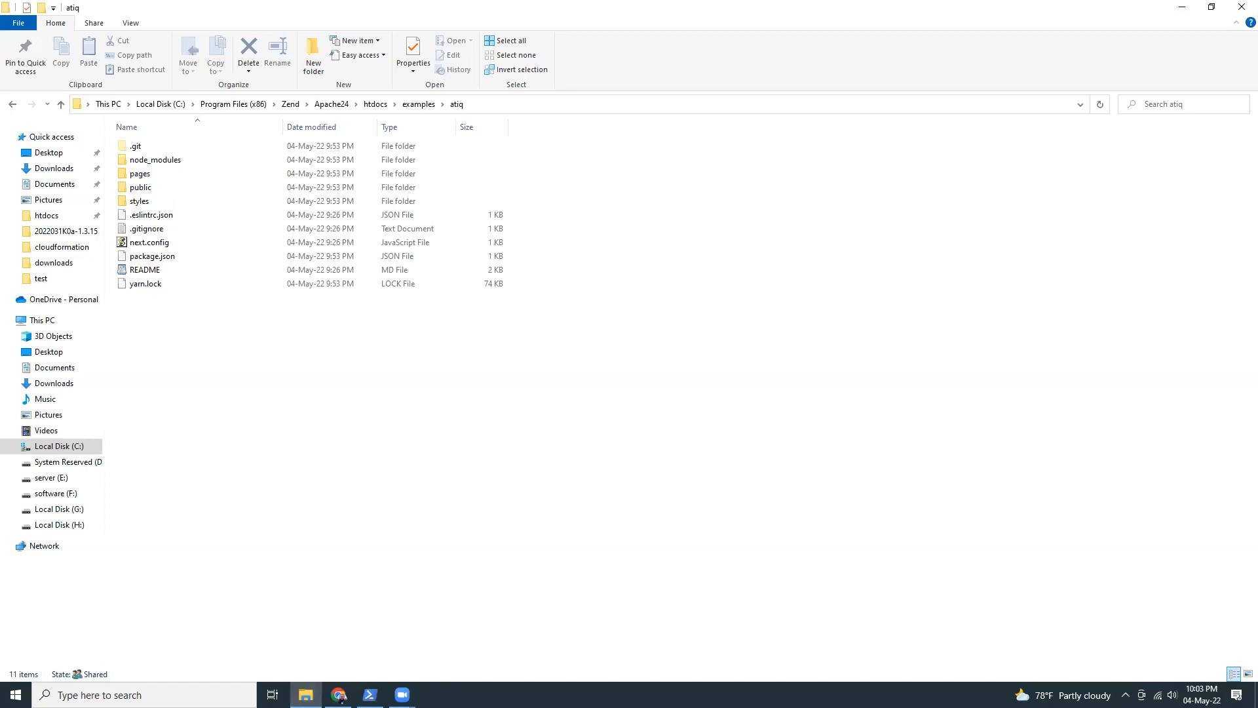
Switch to PowerShell, change into the atiq project folder and try to launch the app with yarn start.
mouse_move(370, 695)
click(420, 592)
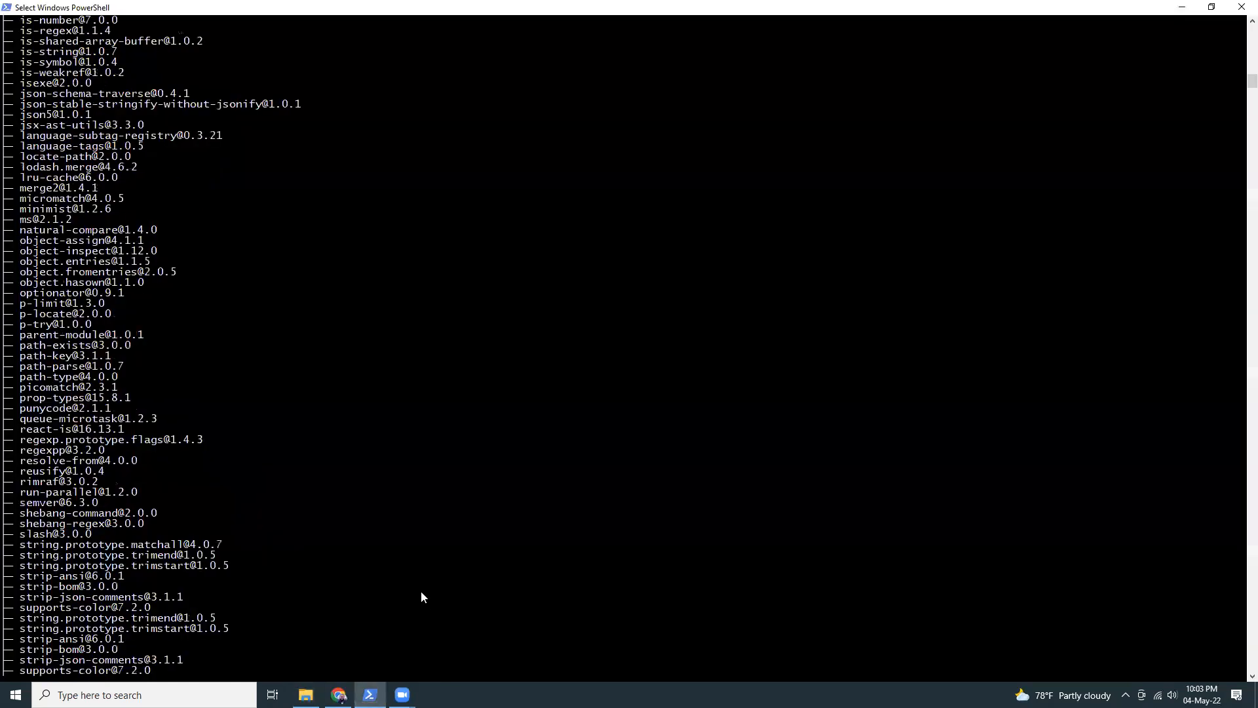
text(cd atiq)
key(Return)
text(yarn)
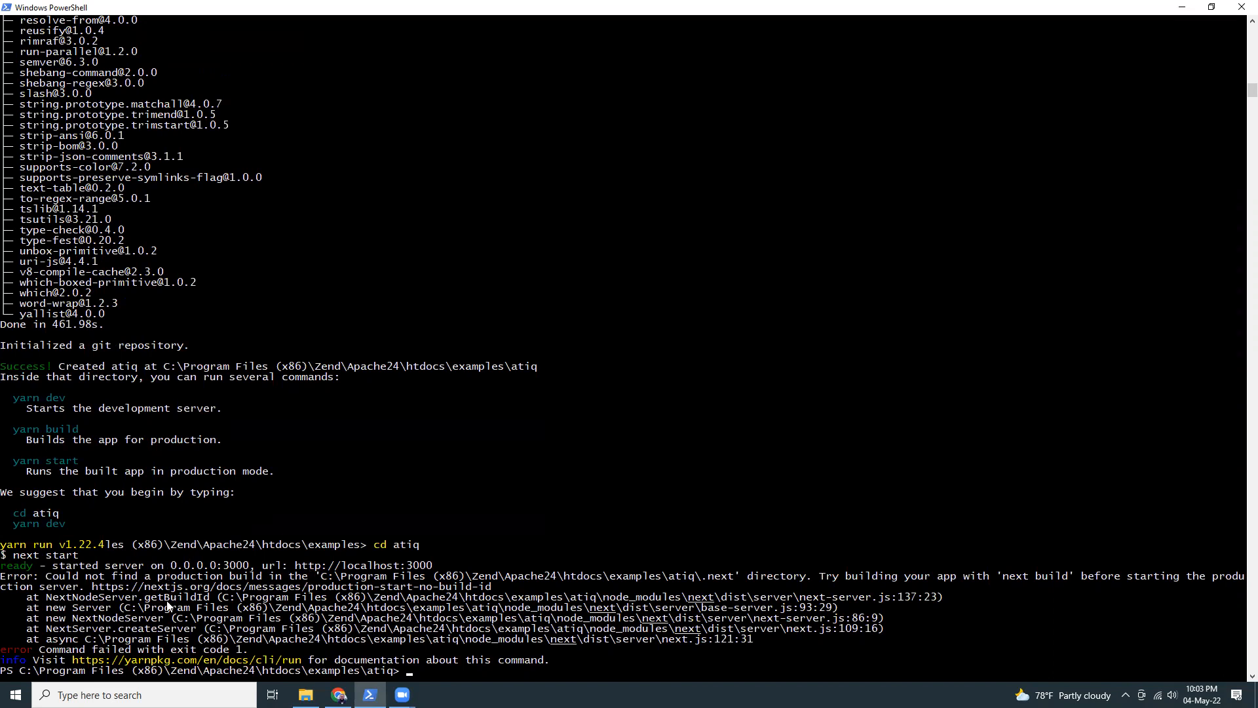
Build the Next.js app for production with yarn build.
text(yarn build)
key(Return)
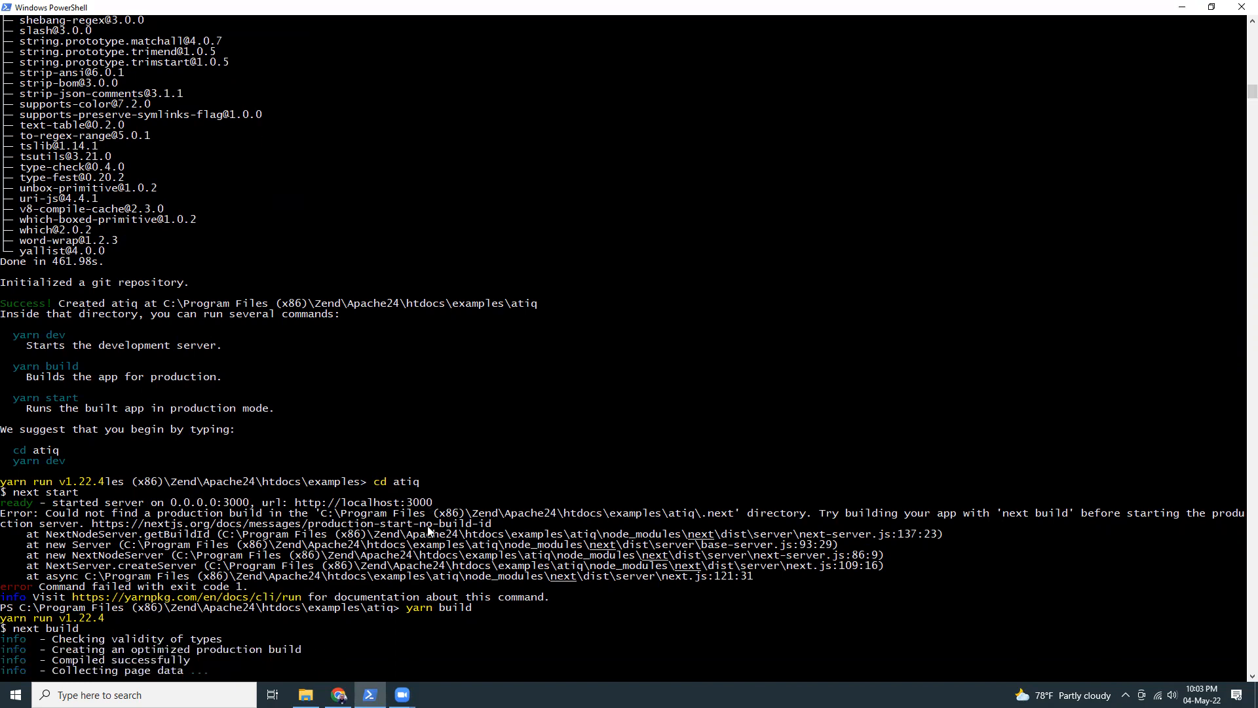
click(424, 631)
Look at the Amplify apps overview in Chrome and return to PowerShell to check the progress of the production build.
click(339, 694)
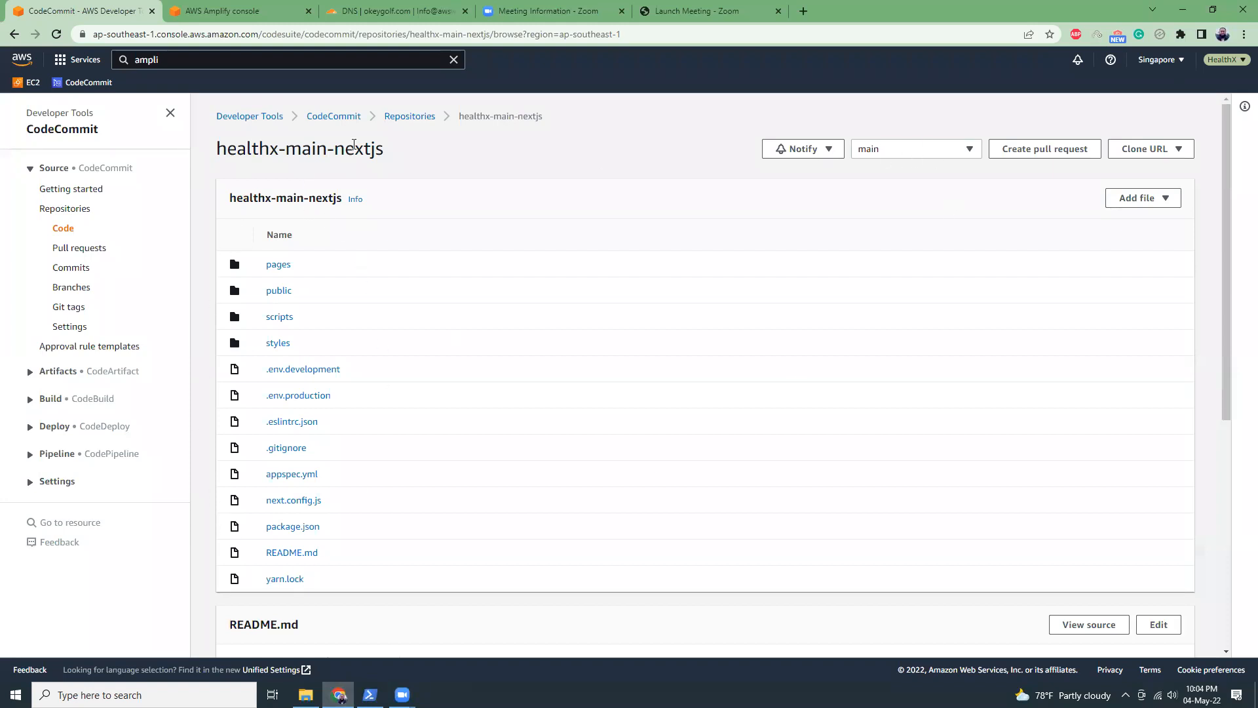
click(244, 8)
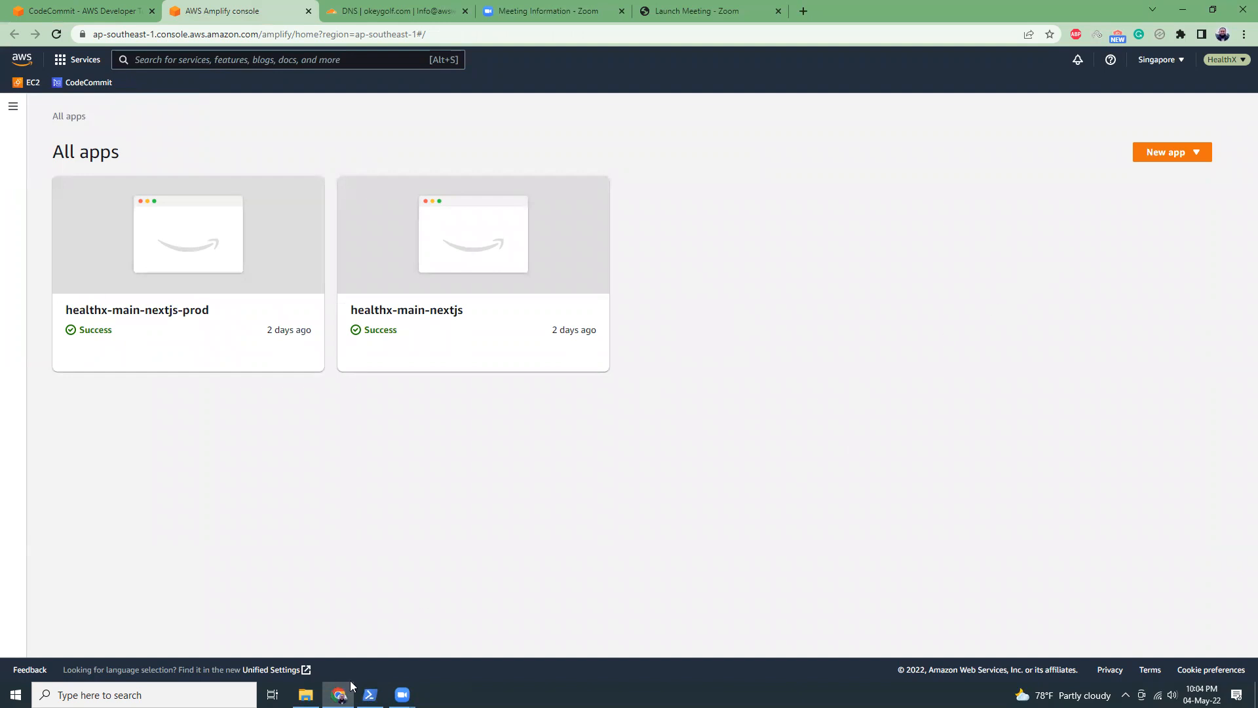
click(370, 695)
scroll(430, 575, down, 4)
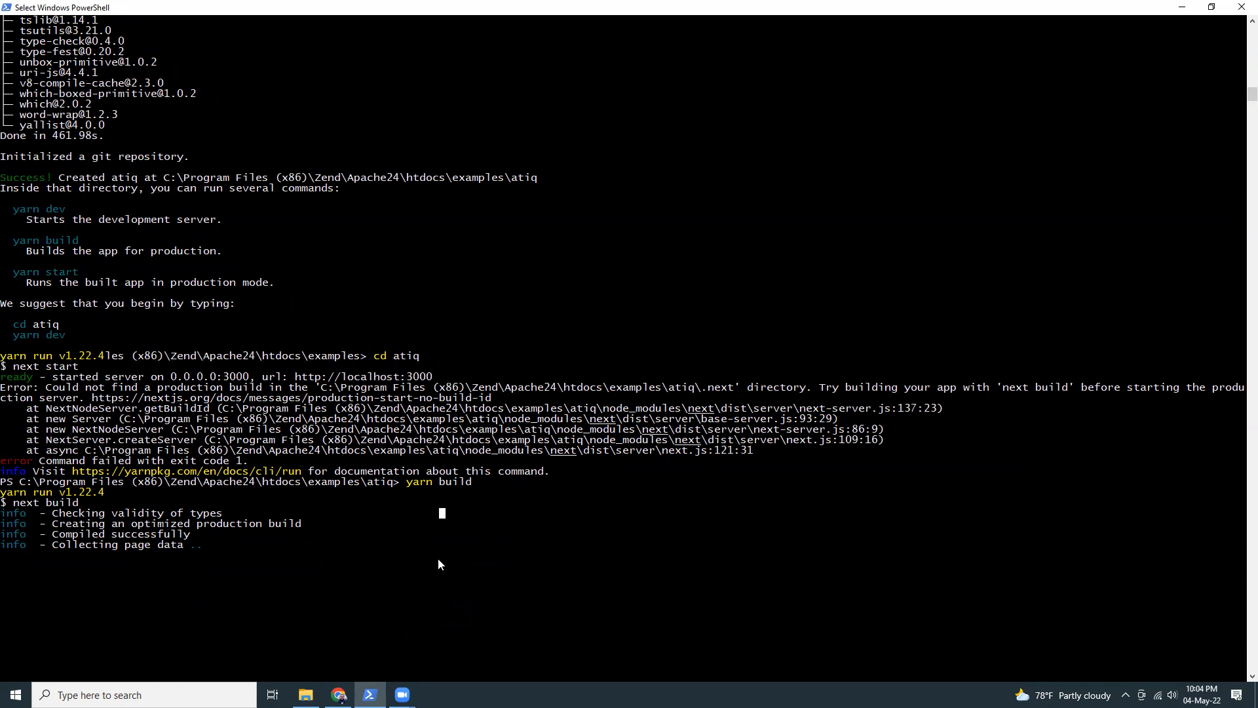
scroll(438, 558, down, 1)
scroll(435, 558, down, 4)
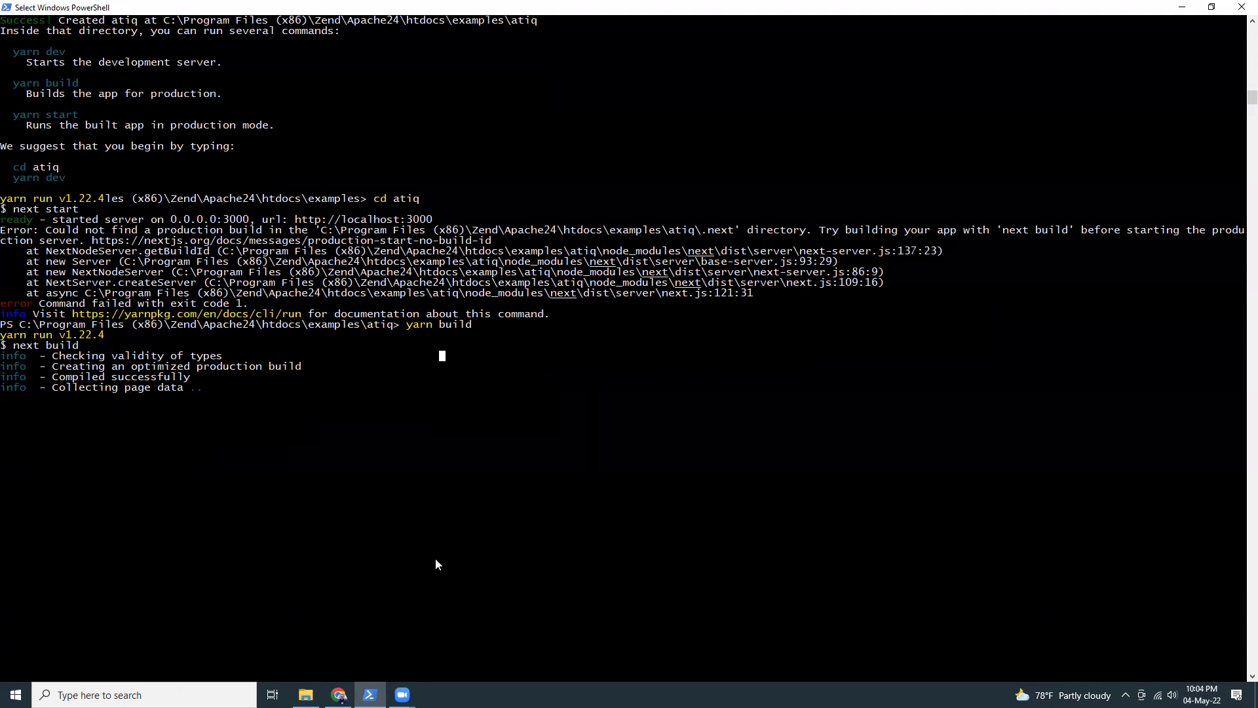
click(446, 462)
click(1211, 8)
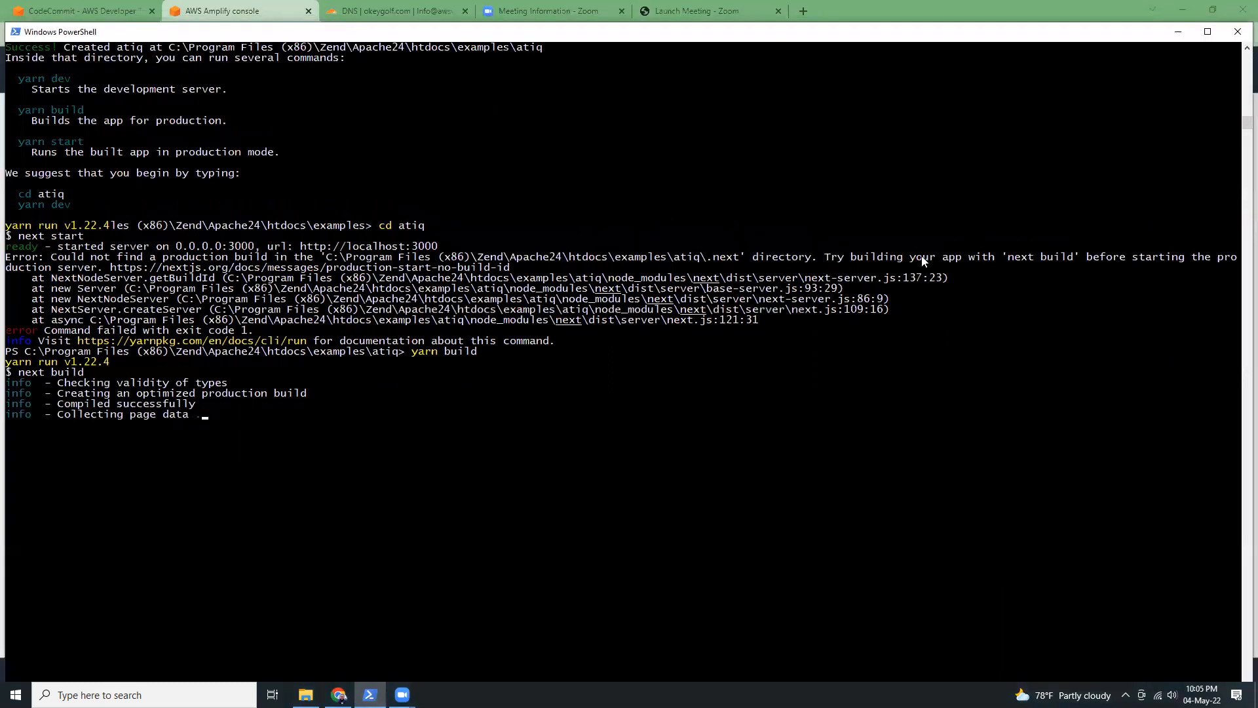
click(1205, 33)
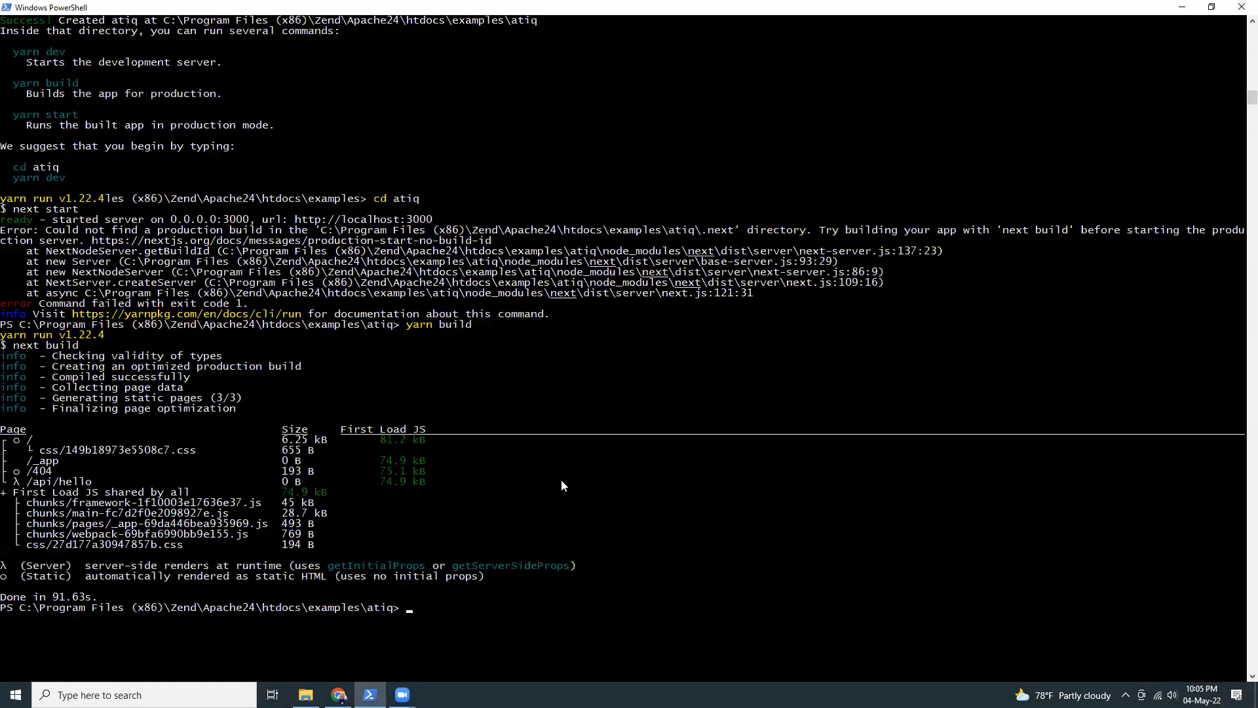
Start the production server of the built app with yarn start.
click(479, 599)
text(yarn start)
key(Return)
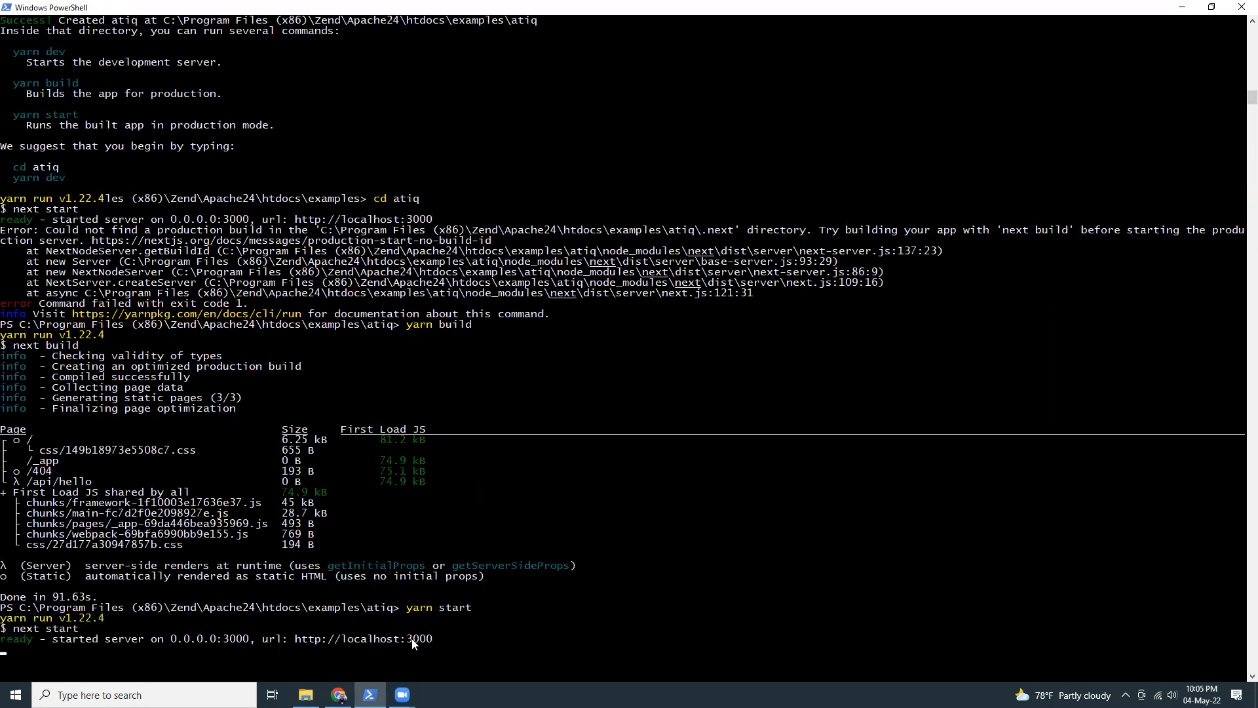
Switch to Chrome and view the running app at localhost:3000 in a new tab.
click(339, 695)
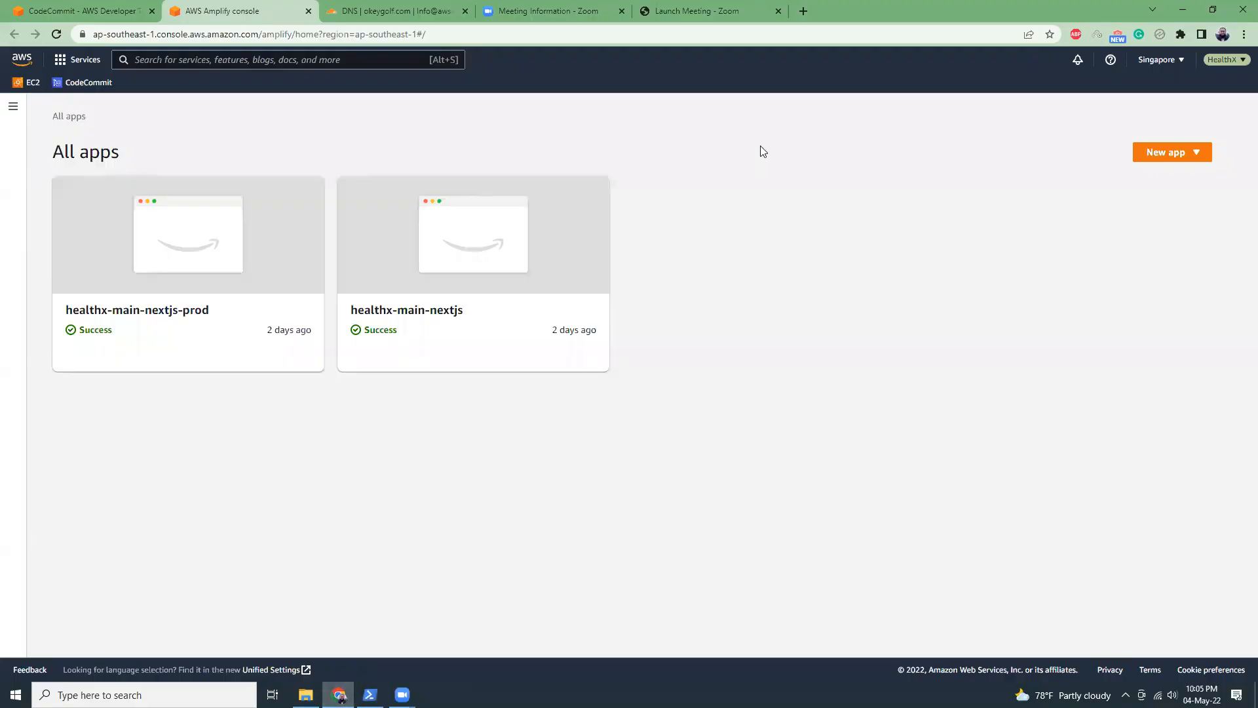
click(803, 11)
text(localhost:)
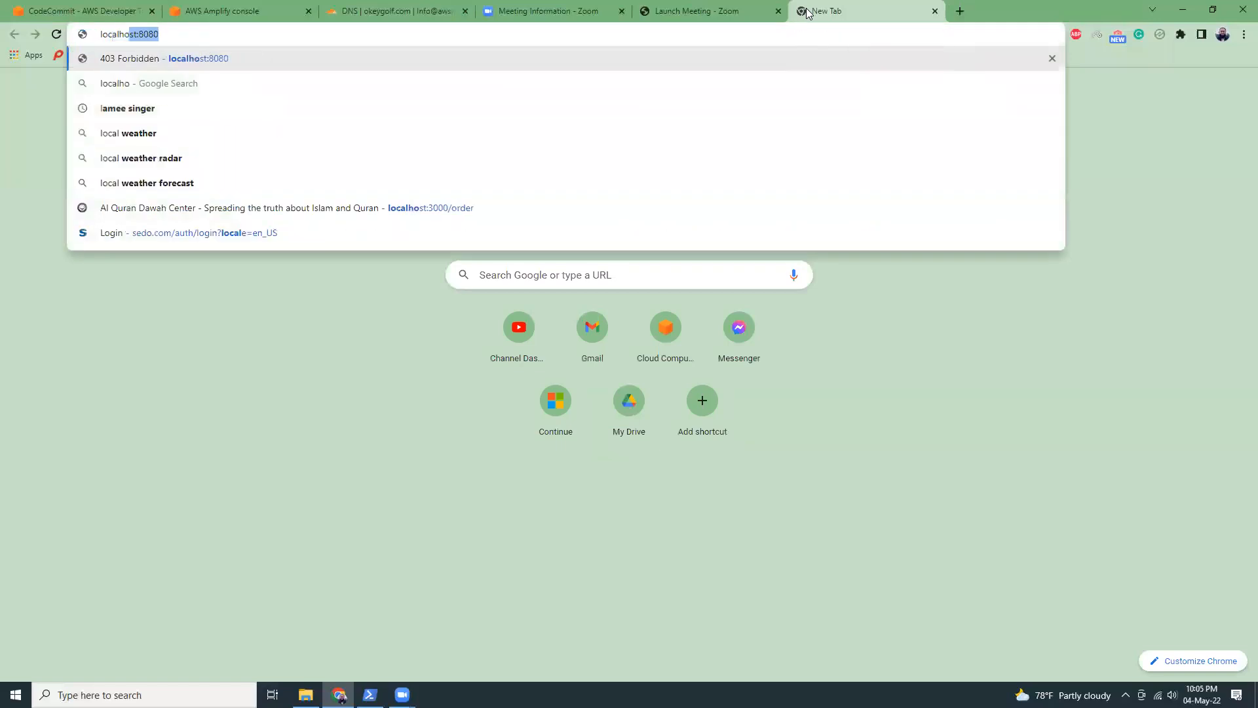
text(3000)
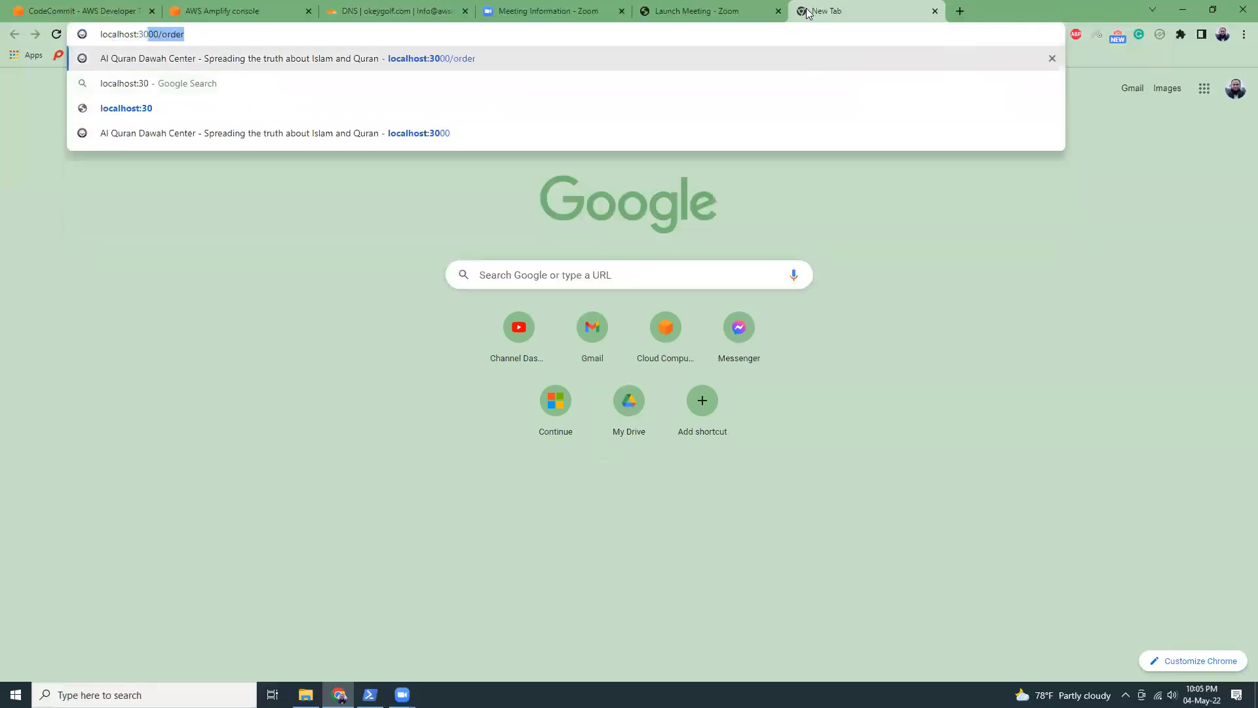
key(Delete)
key(Return)
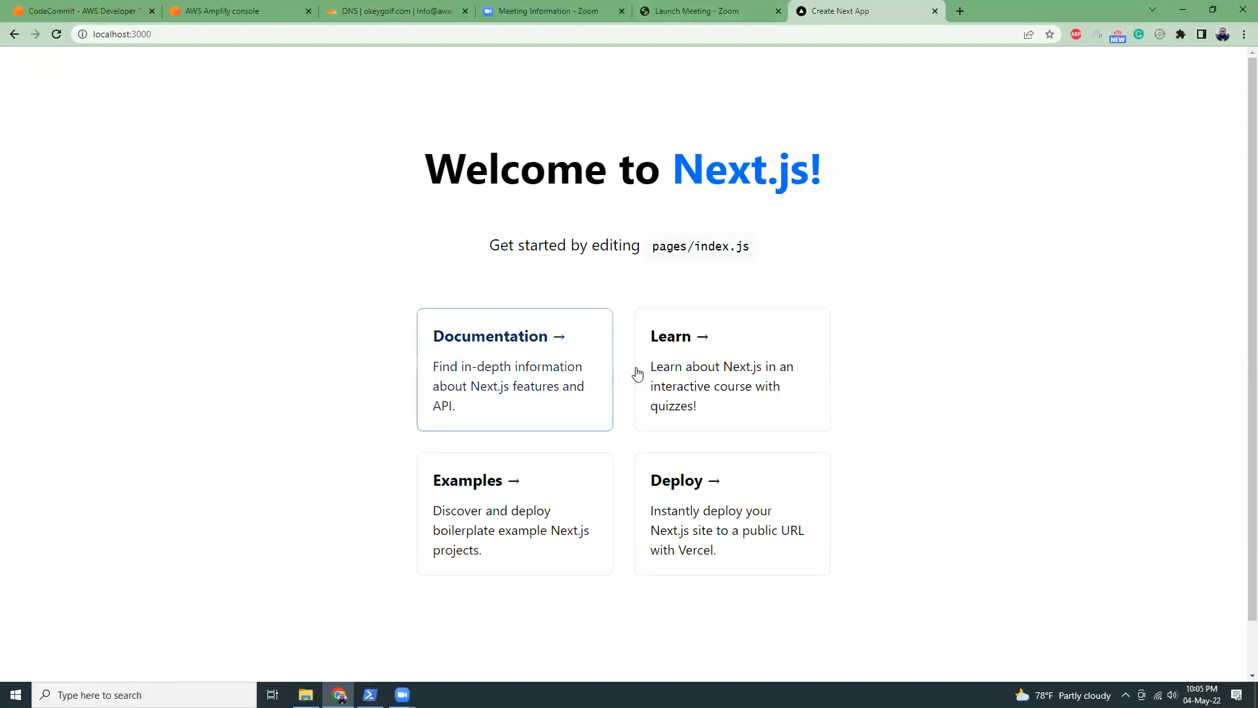
scroll(583, 421, down, 2)
scroll(616, 459, up, 2)
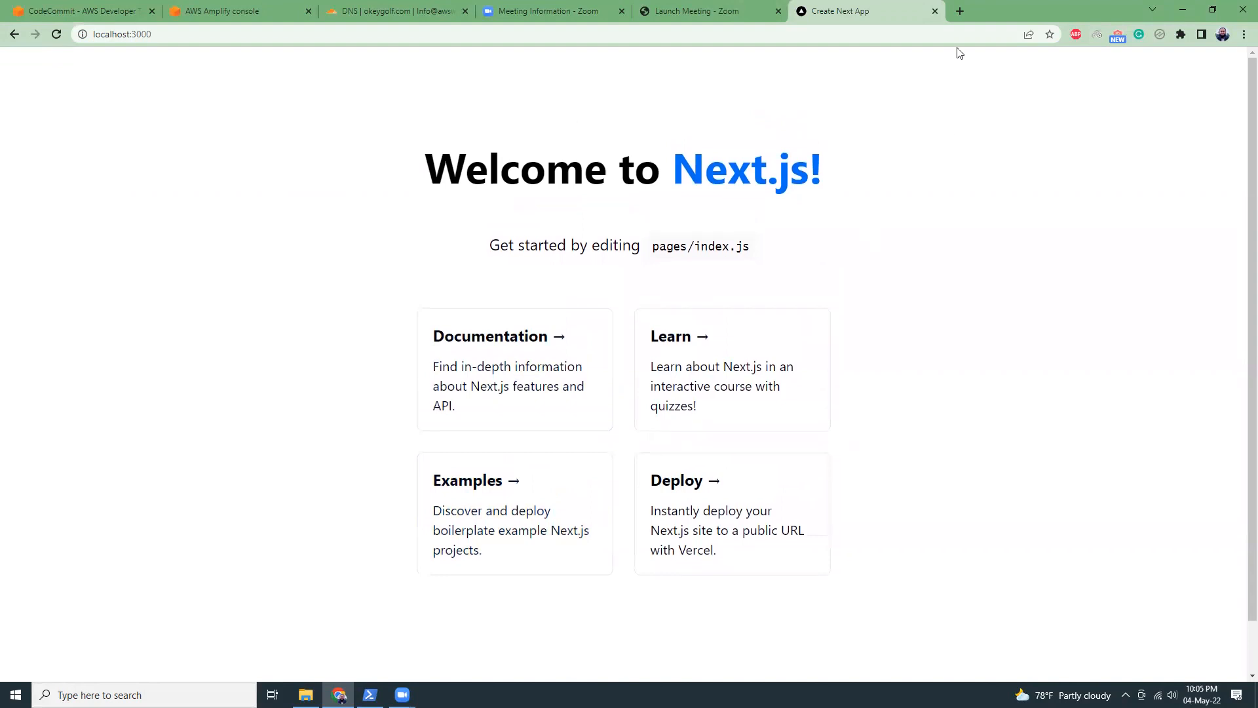
Close the localhost tab, stop the local server and close PowerShell.
click(935, 12)
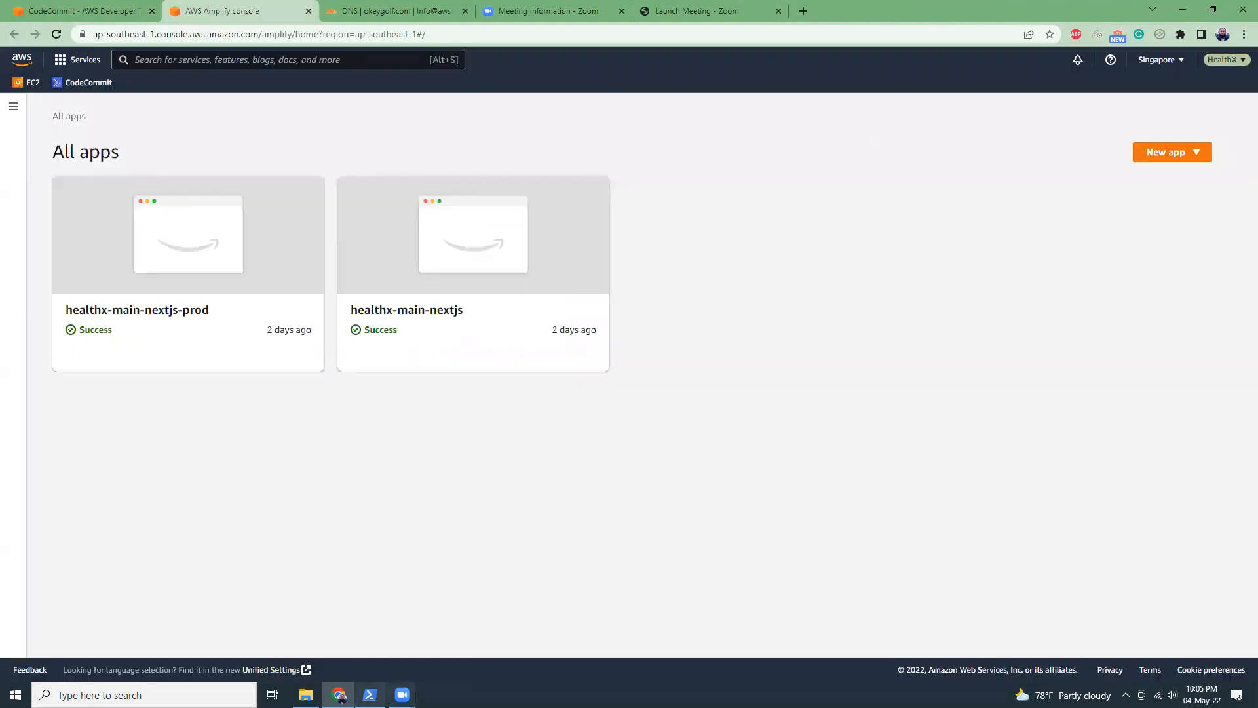
click(370, 695)
key(ctrl+c)
key(ctrl+c)
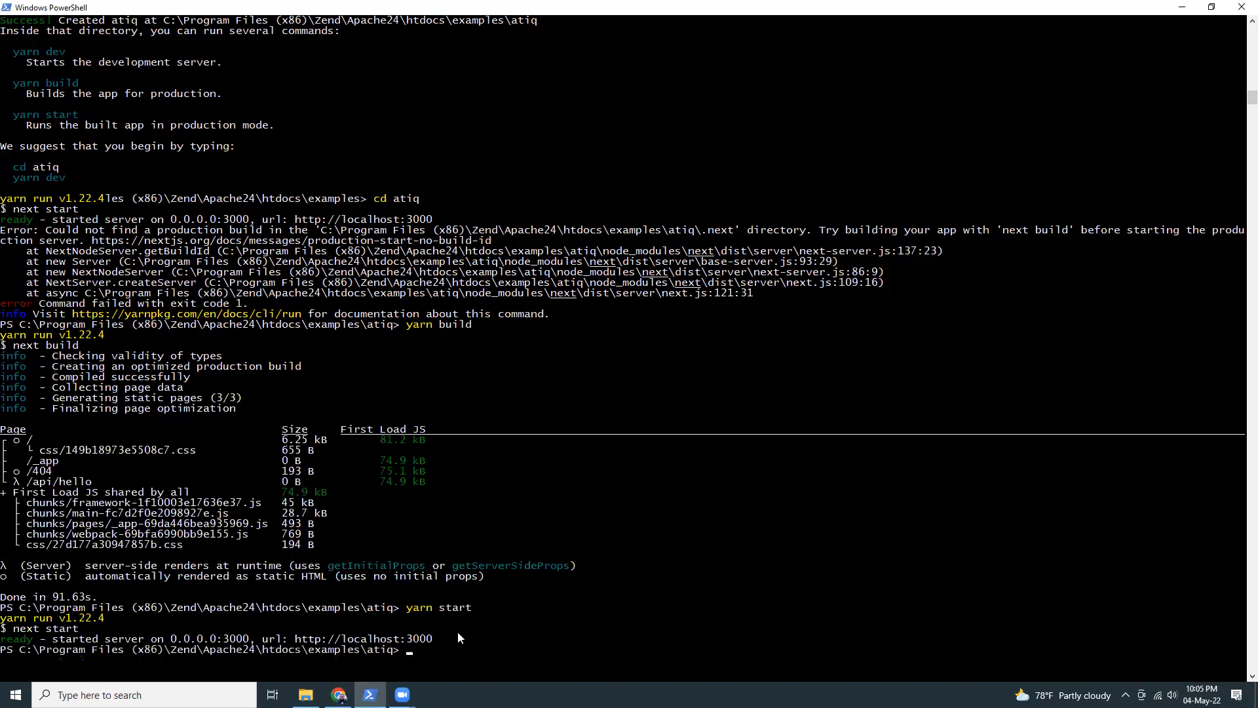
click(1240, 6)
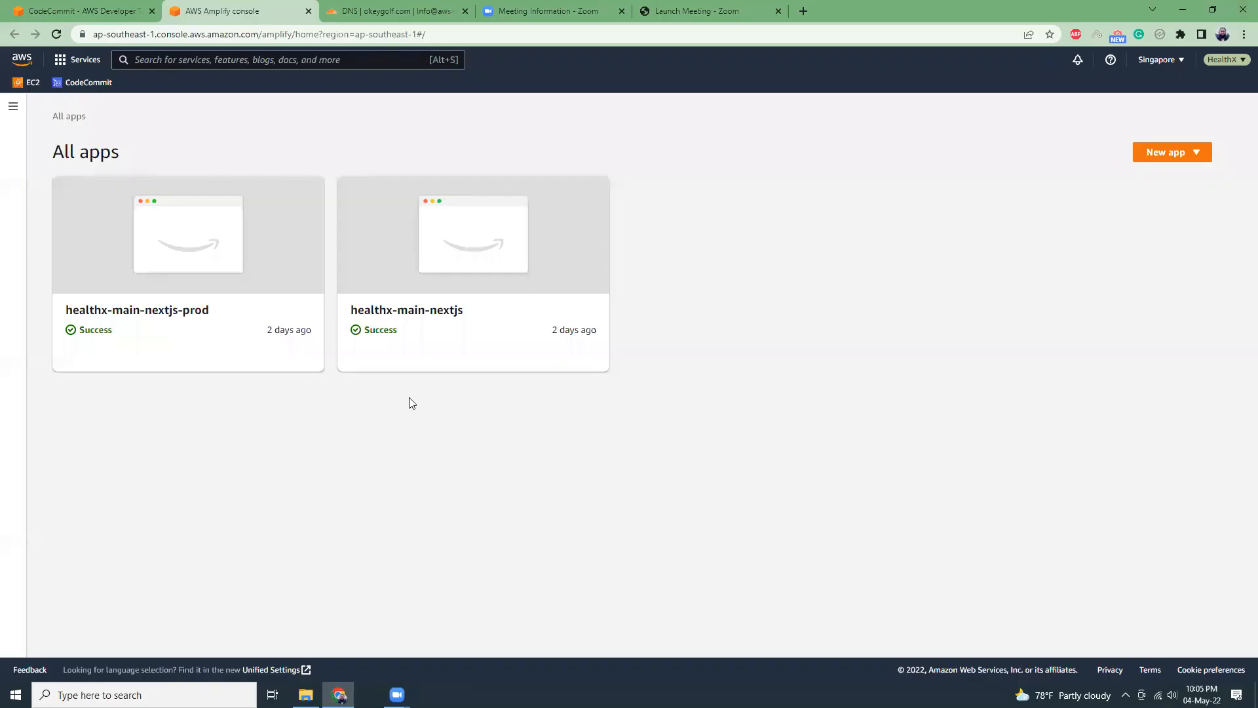
Begin hosting a new web app in Amplify with AWS CodeCommit as the code source.
click(1191, 152)
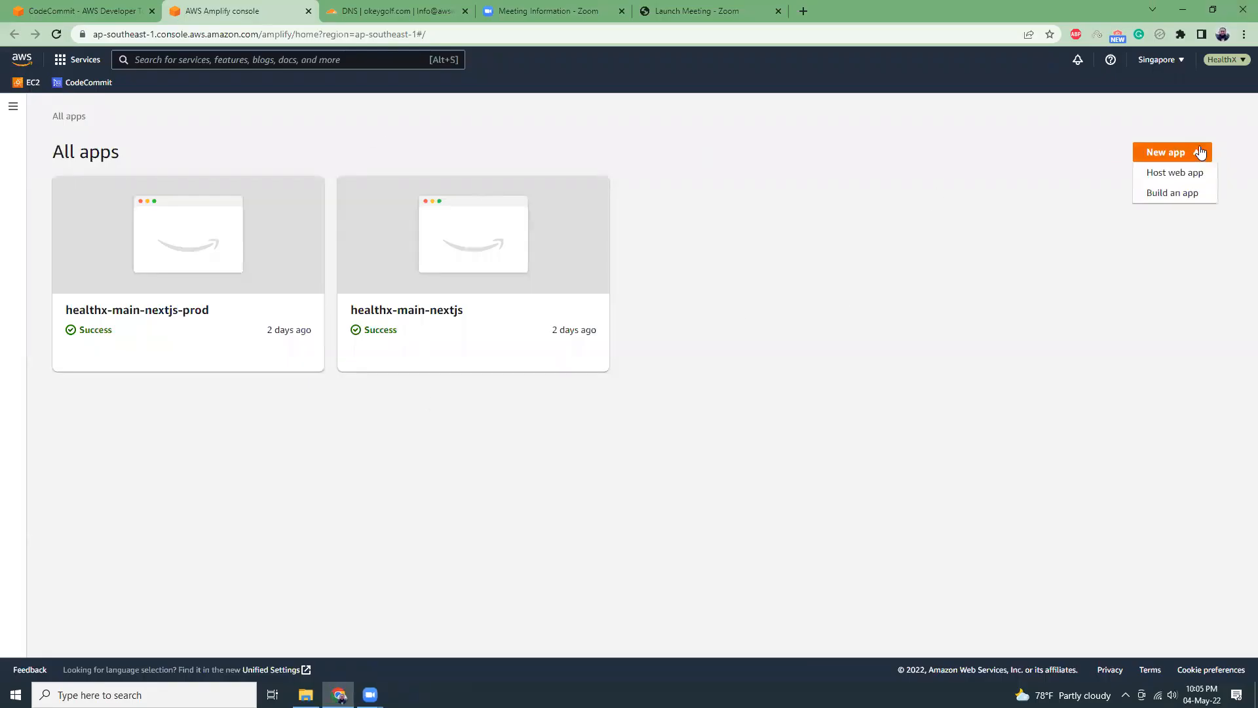
click(1175, 176)
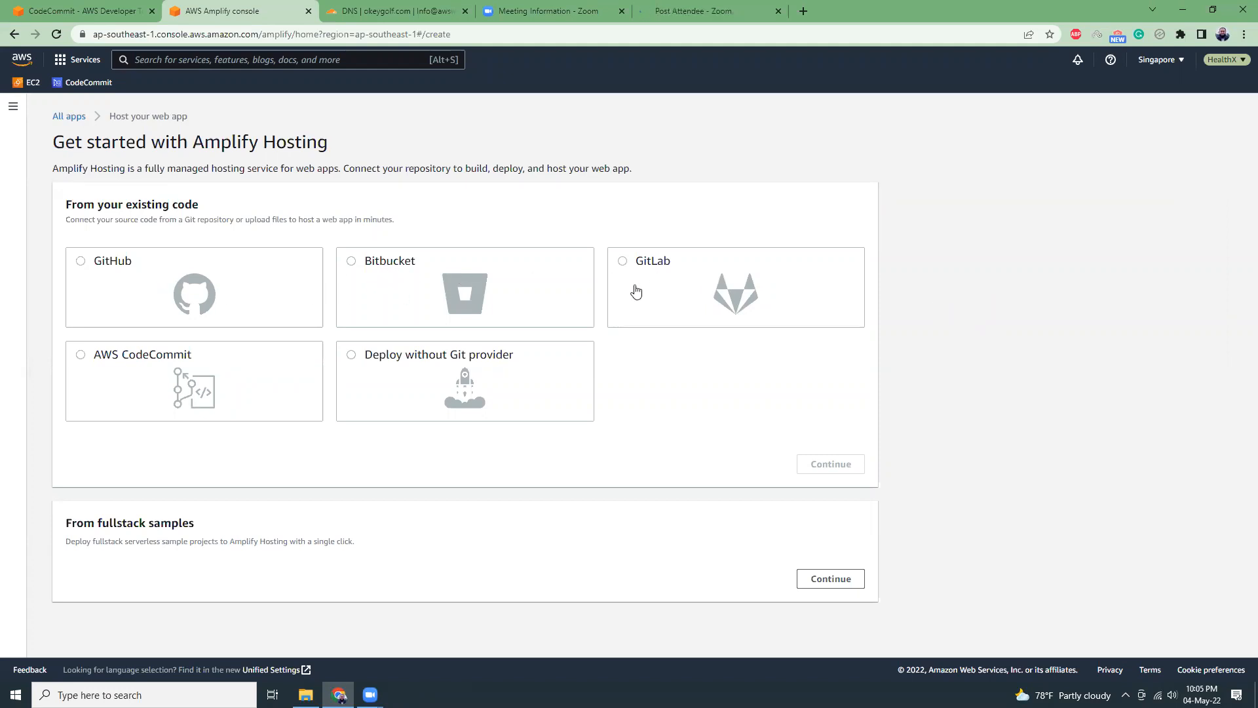
click(127, 356)
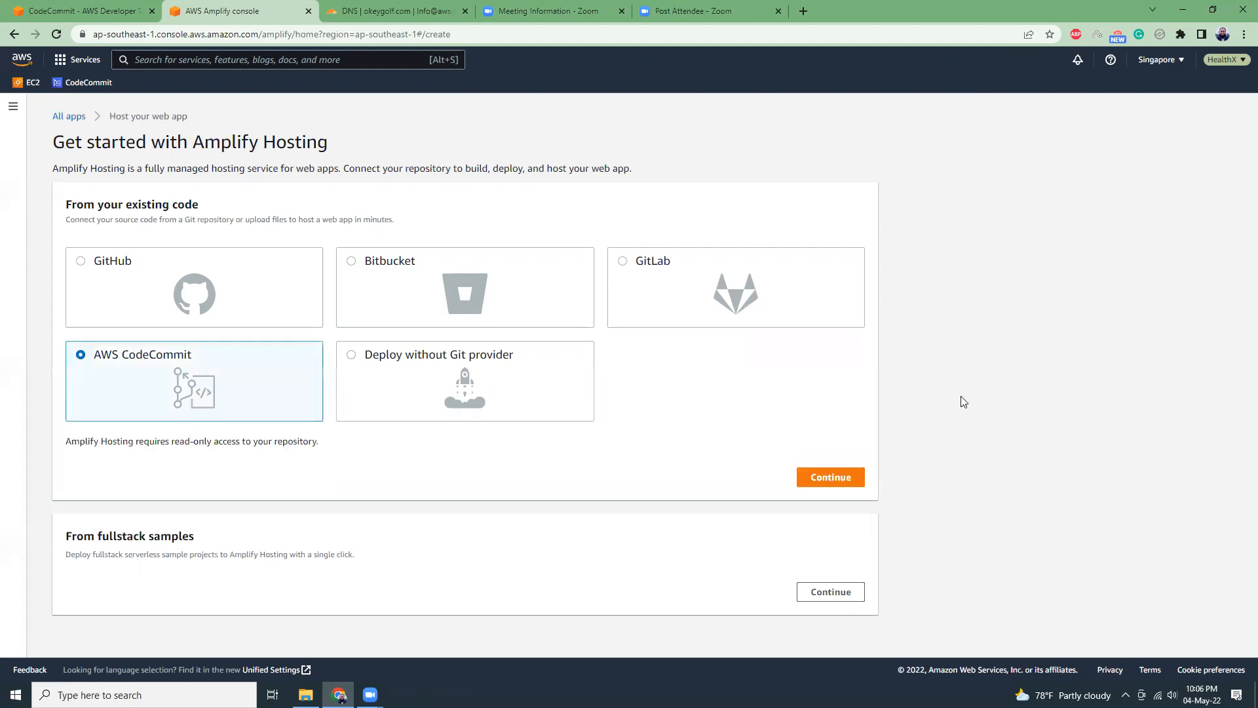
click(832, 478)
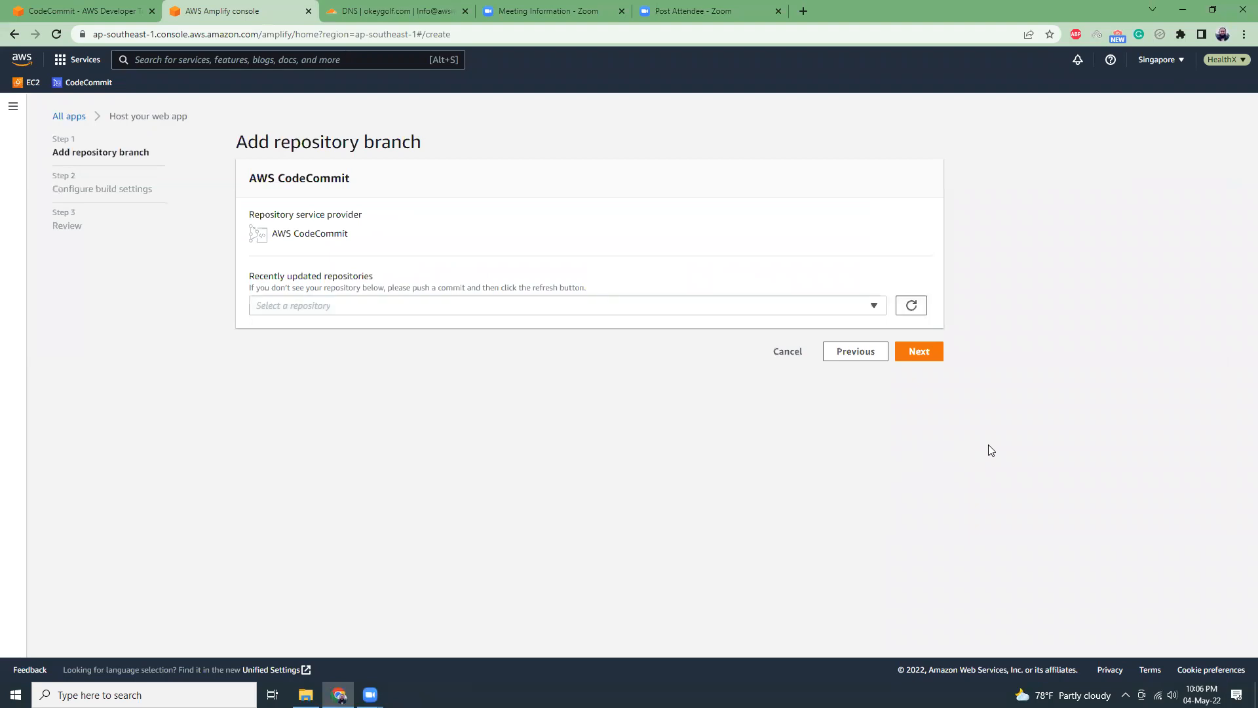
Select the healthx-main-nextjs CodeCommit repository for the new Amplify app, taking its name from the CodeCommit page.
key(ctrl+shift+Tab)
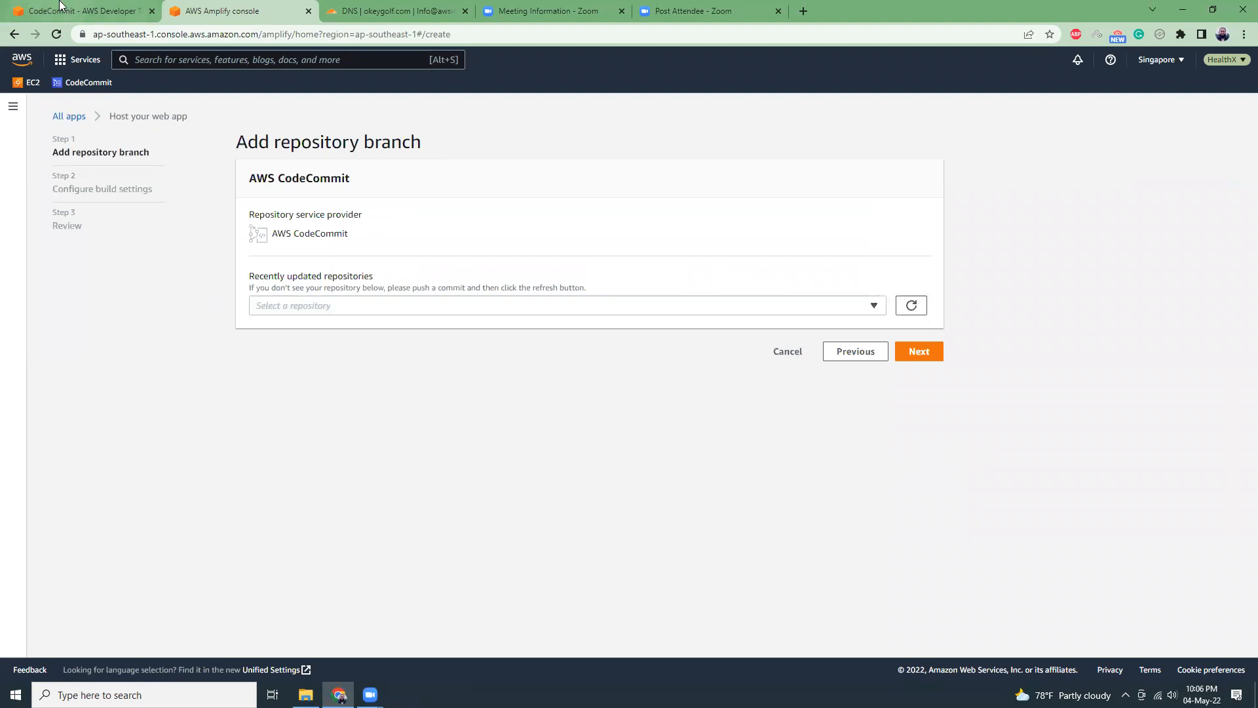
double_click(222, 149)
drag(320, 157, 396, 157)
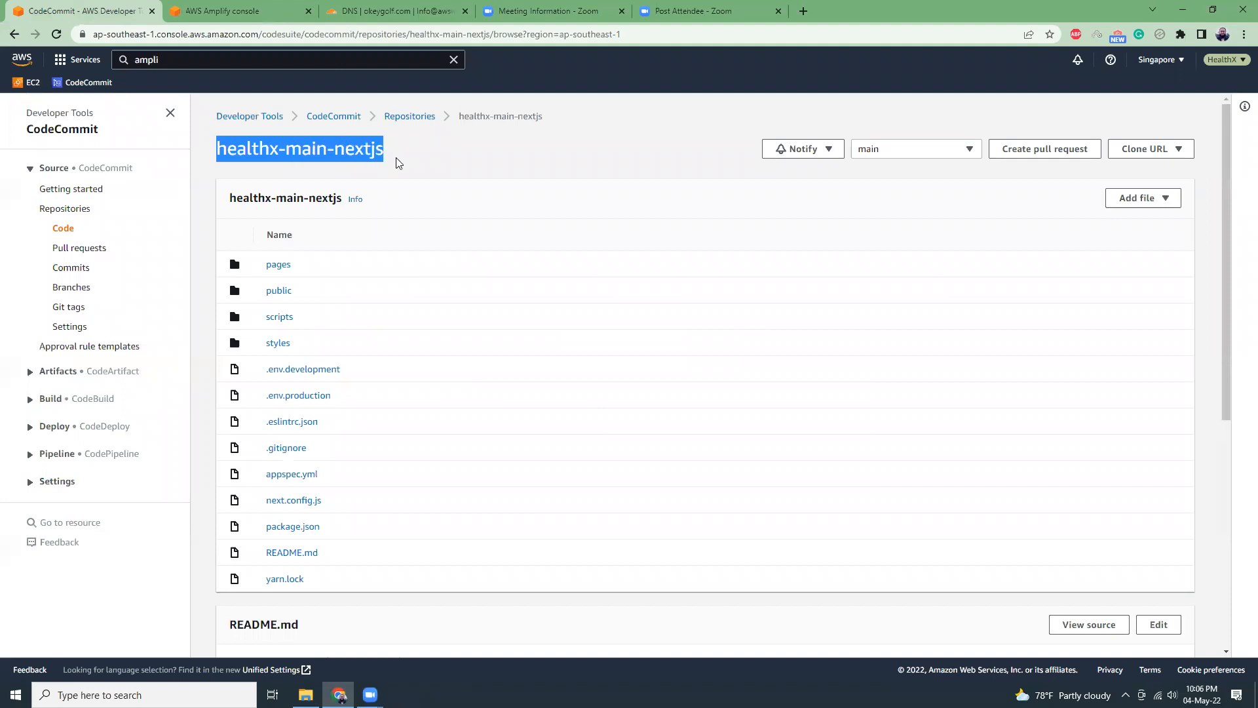
key(ctrl+Tab)
click(393, 307)
key(ctrl+v)
click(367, 349)
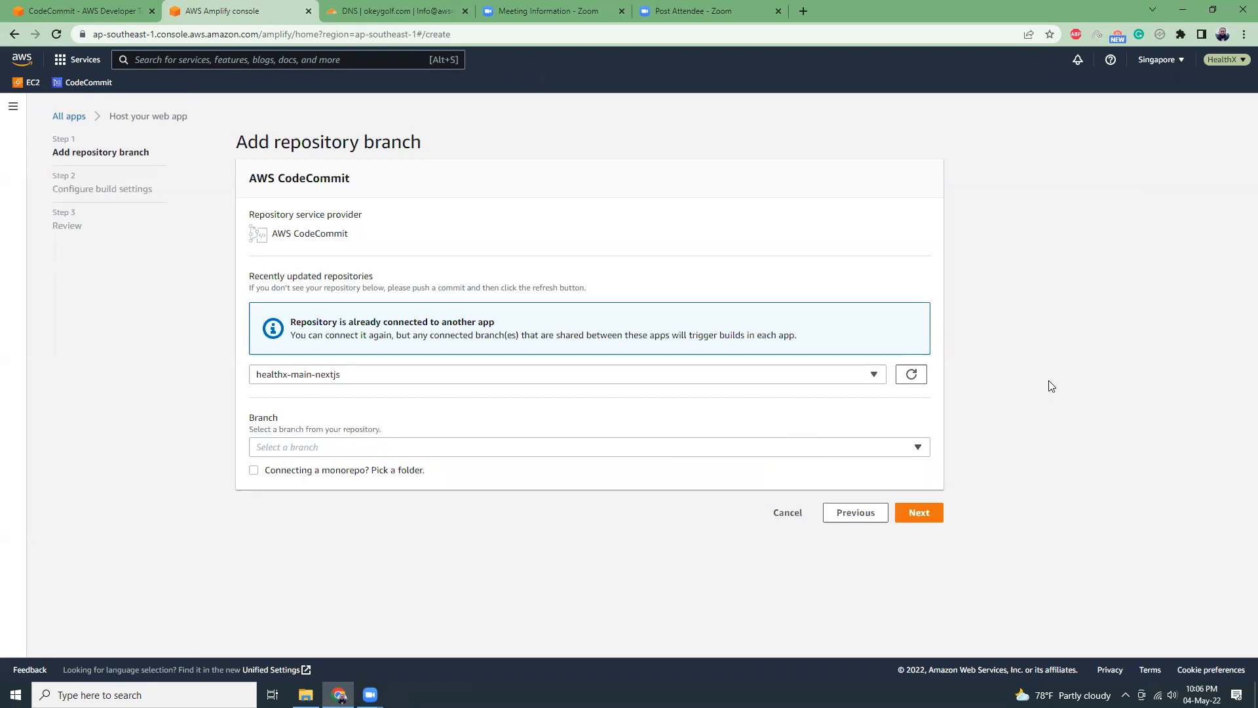
Choose main as the branch of the healthx-main-nextjs repository.
click(373, 447)
click(303, 485)
click(254, 471)
click(292, 511)
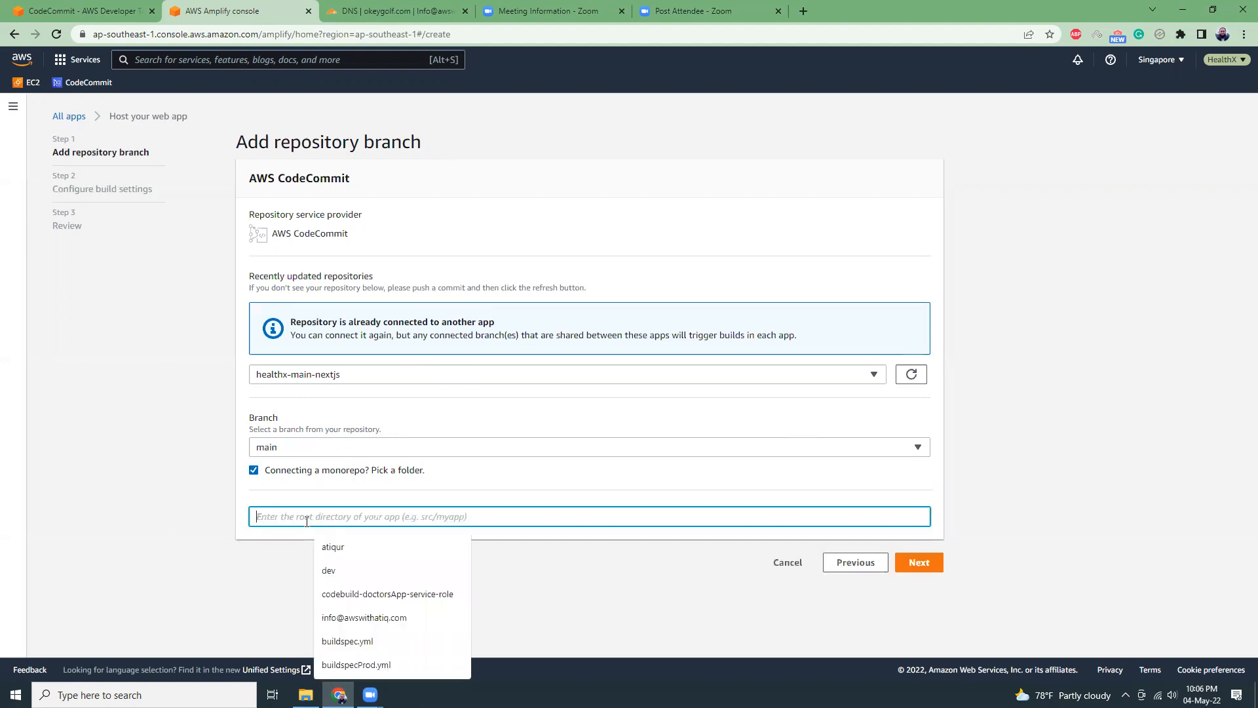
click(254, 470)
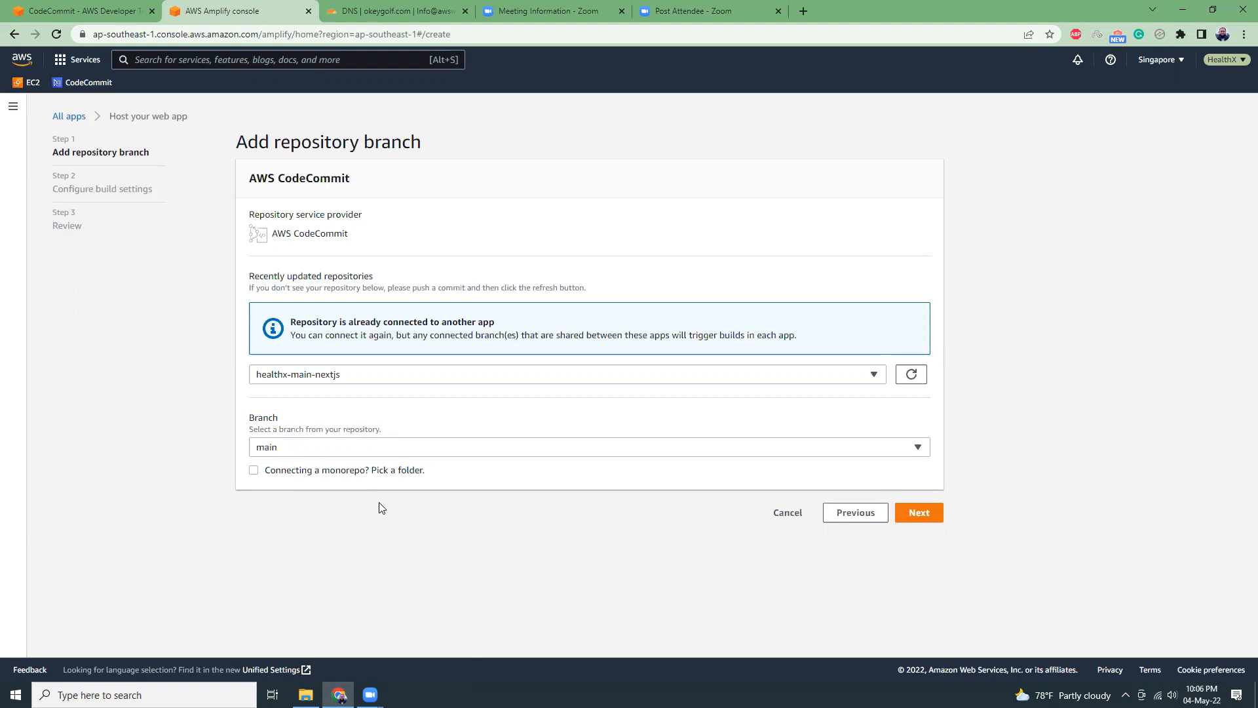
Check the repository's root folder structure in CodeCommit, and proceed to the Amplify build settings.
key(ctrl+shift+Tab)
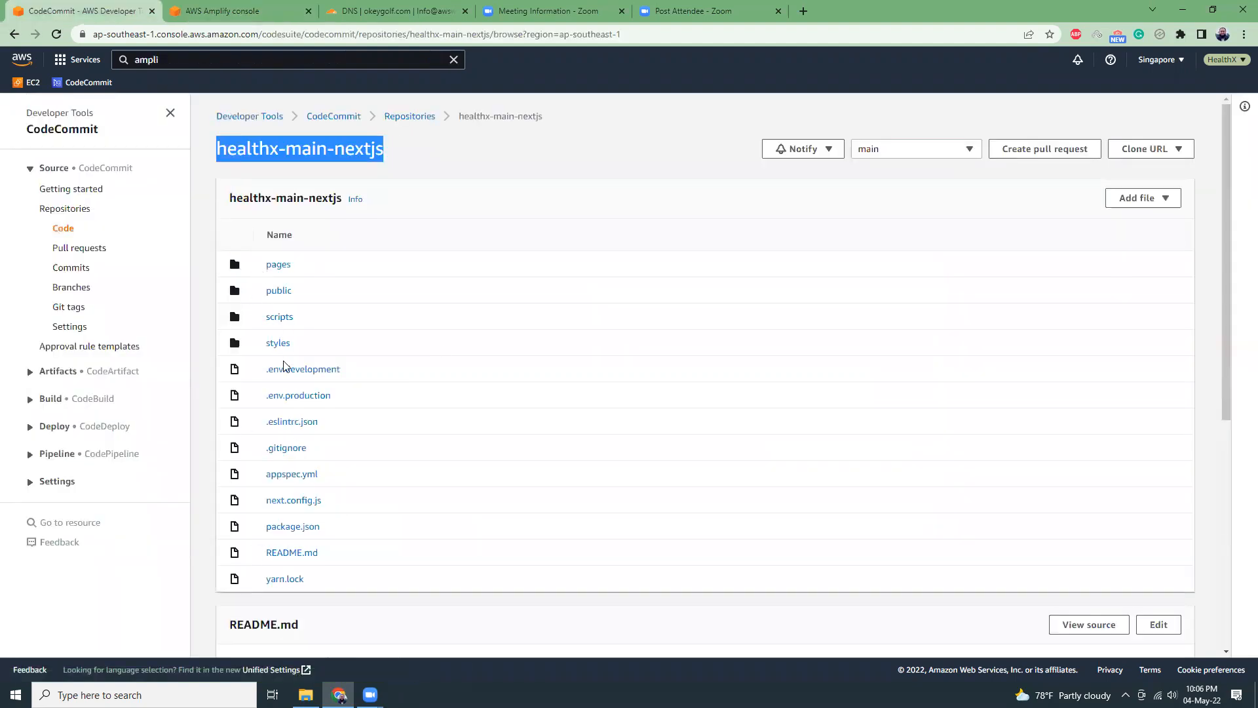
click(251, 17)
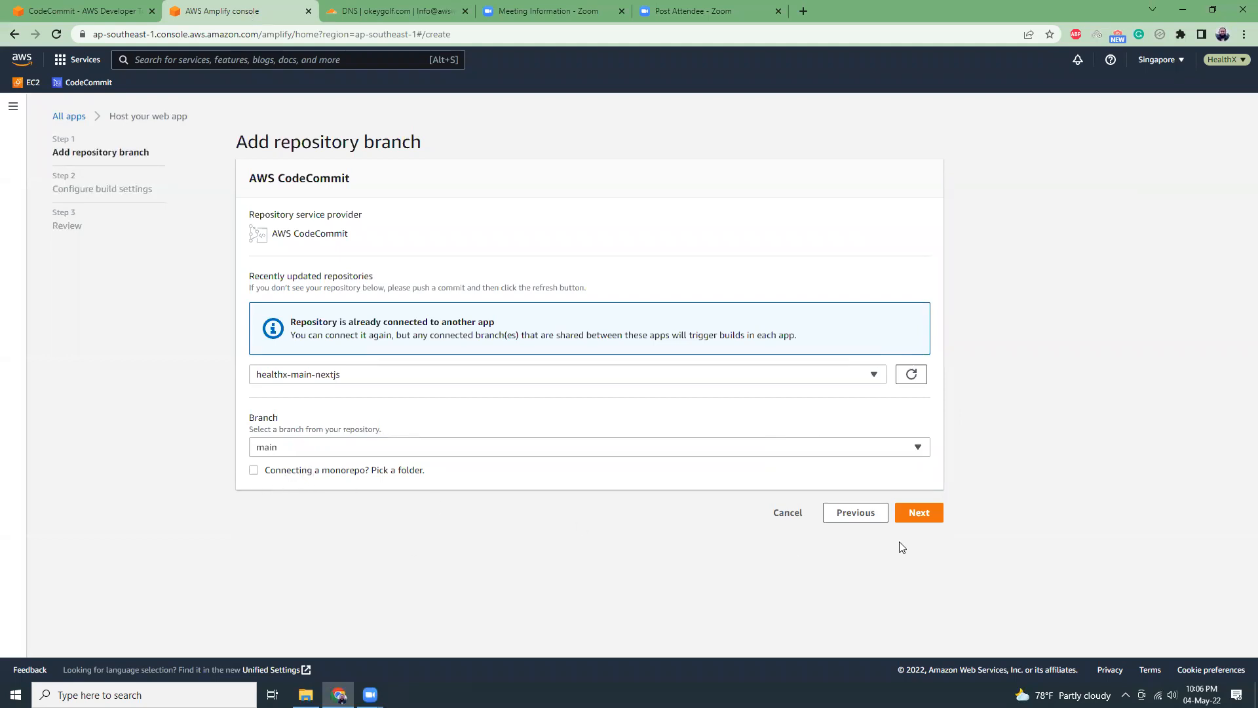
click(919, 514)
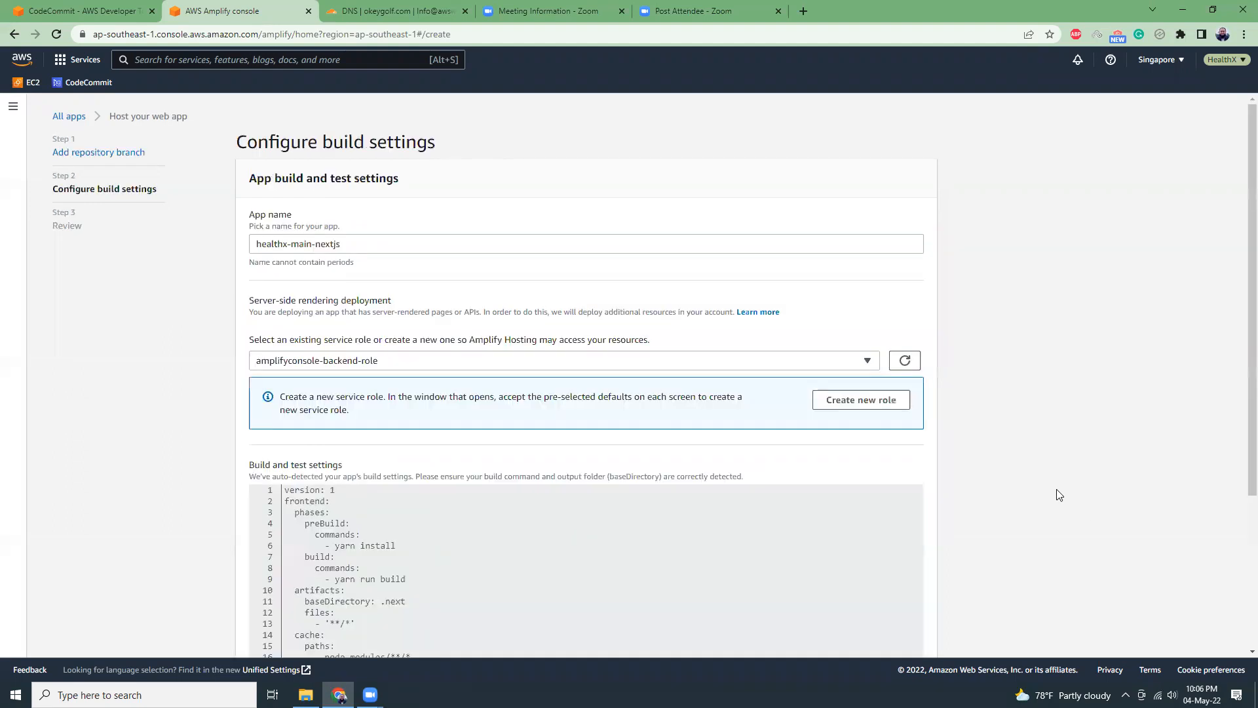
Rename the Amplify app as atiq-next-web.
drag(342, 245, 226, 249)
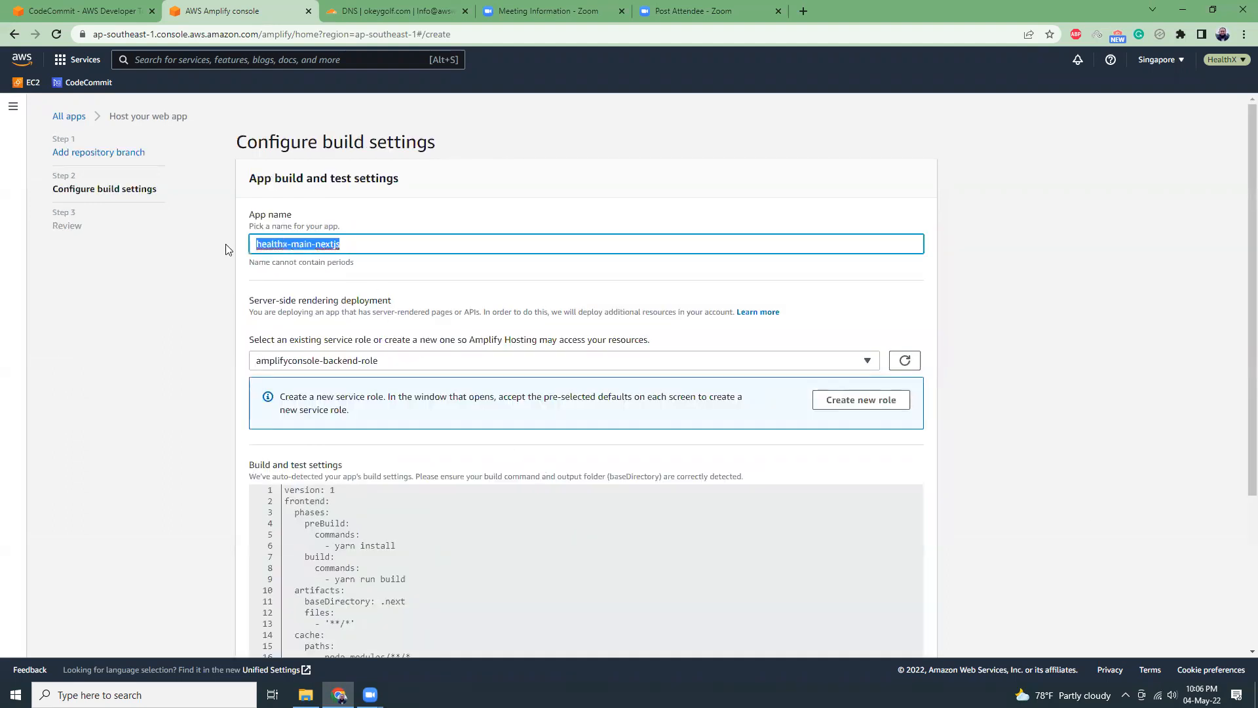
text(atiqu)
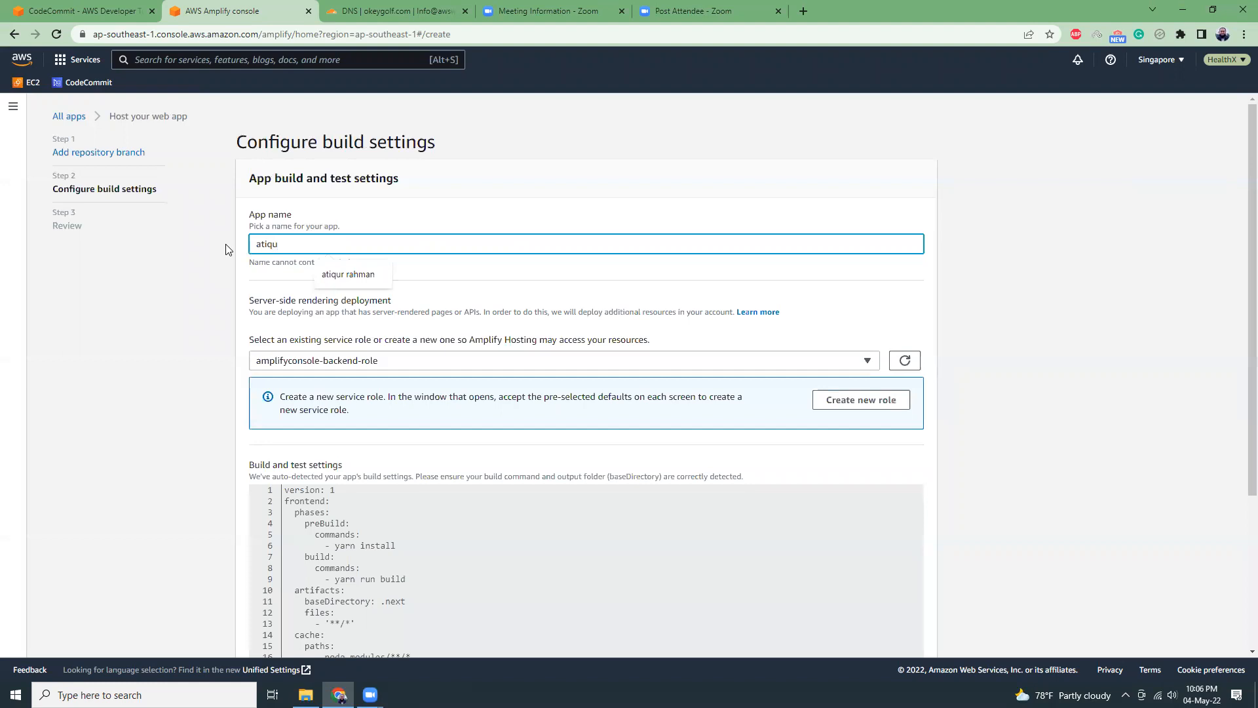
key(BackSpace)
text(-next-web)
click(187, 350)
Look over the service role, build and advanced settings, keep amplifyconsole-backend-role and the detected build commands, and proceed to the review.
scroll(1009, 379, down, 1)
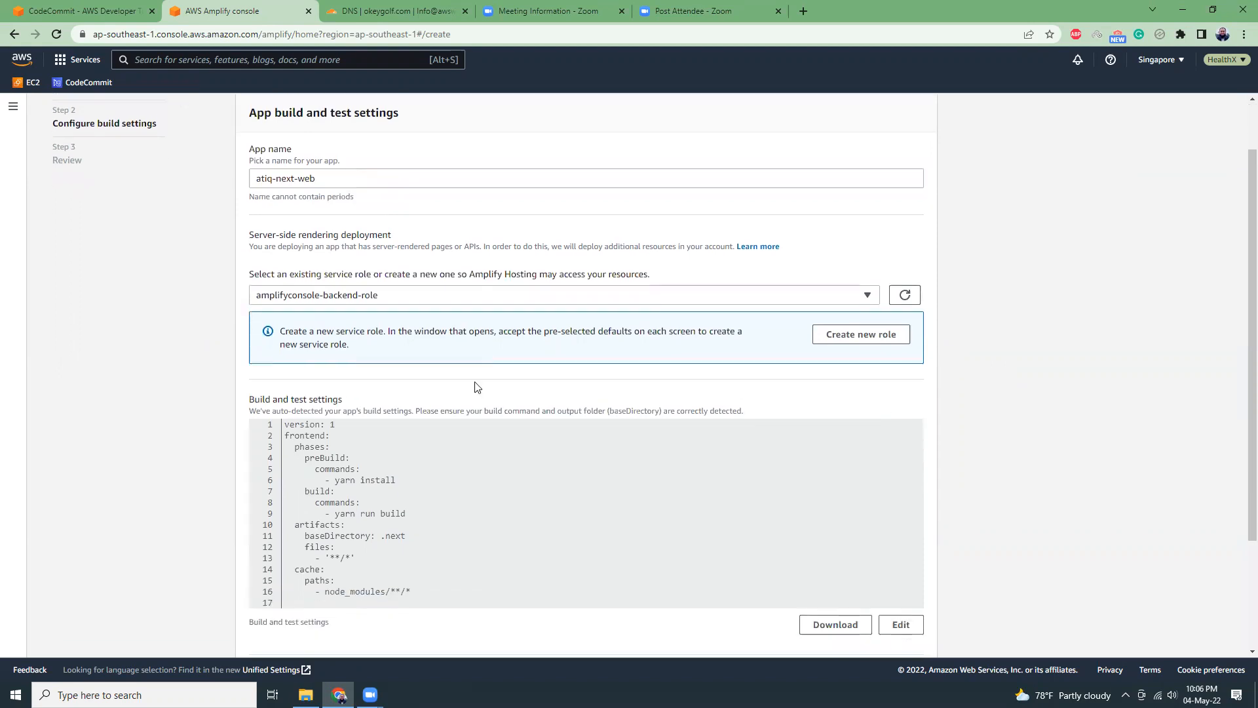
click(866, 294)
click(871, 297)
scroll(763, 309, down, 2)
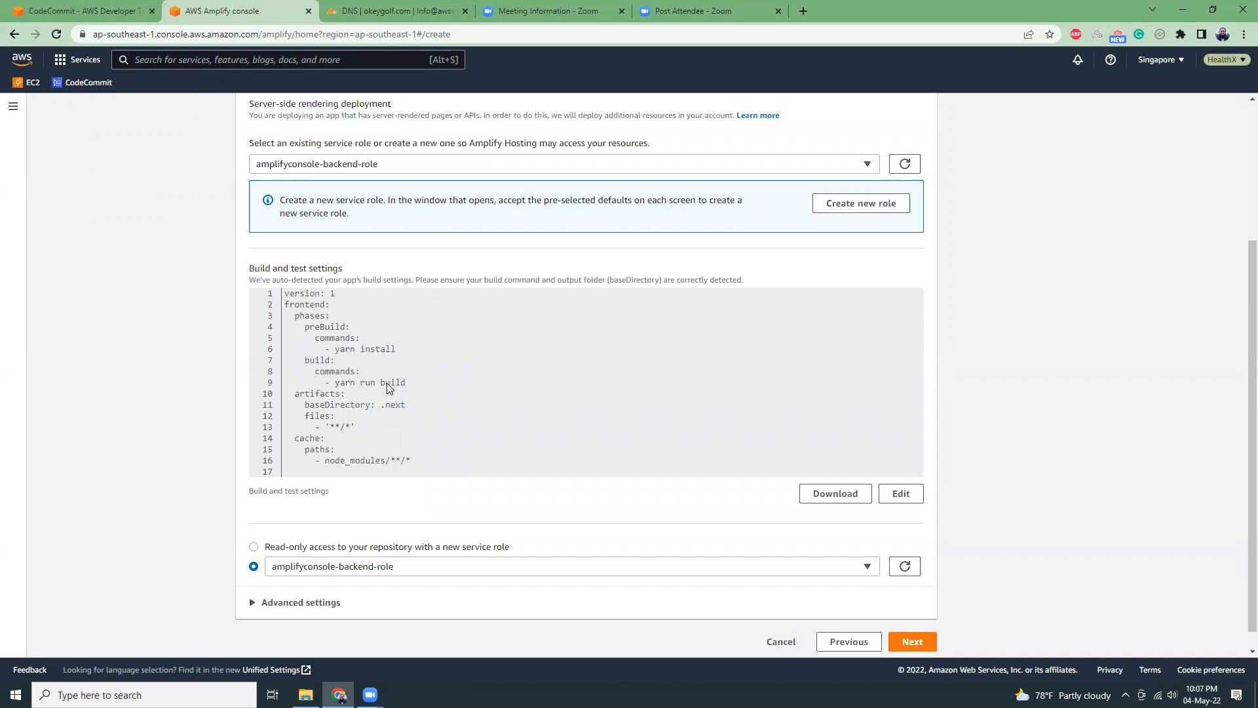
scroll(295, 586, down, 1)
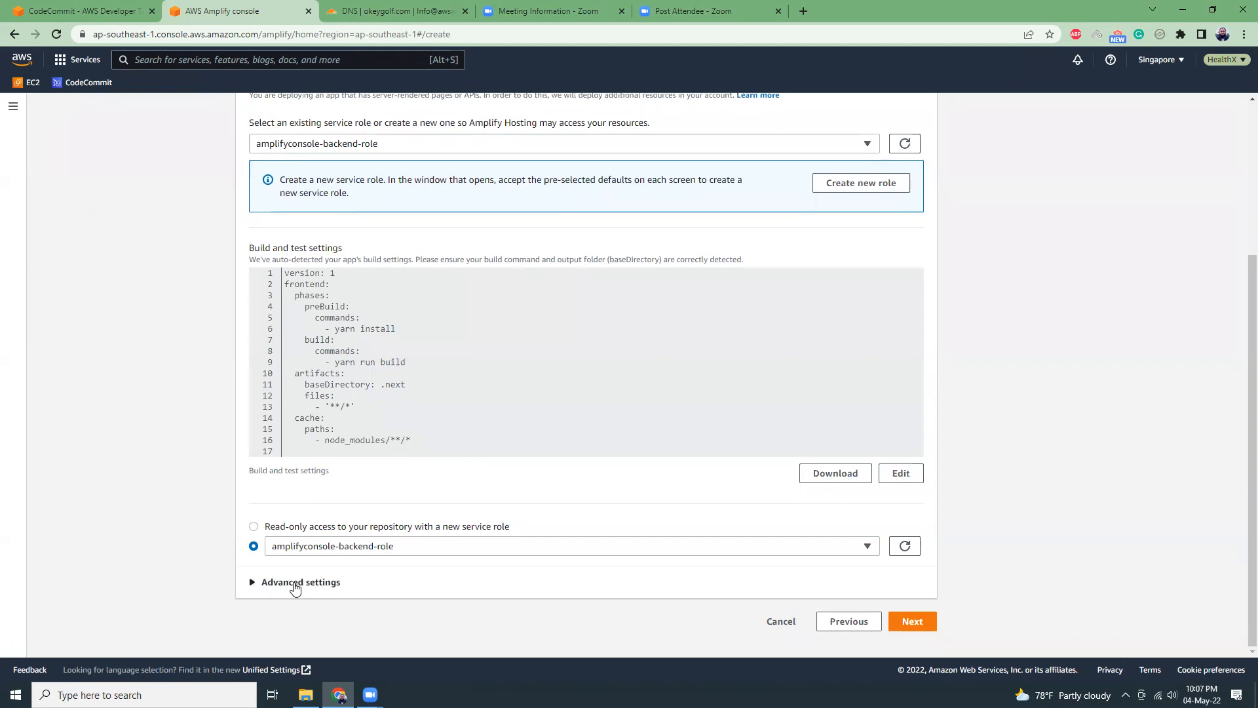
click(294, 585)
scroll(156, 493, down, 3)
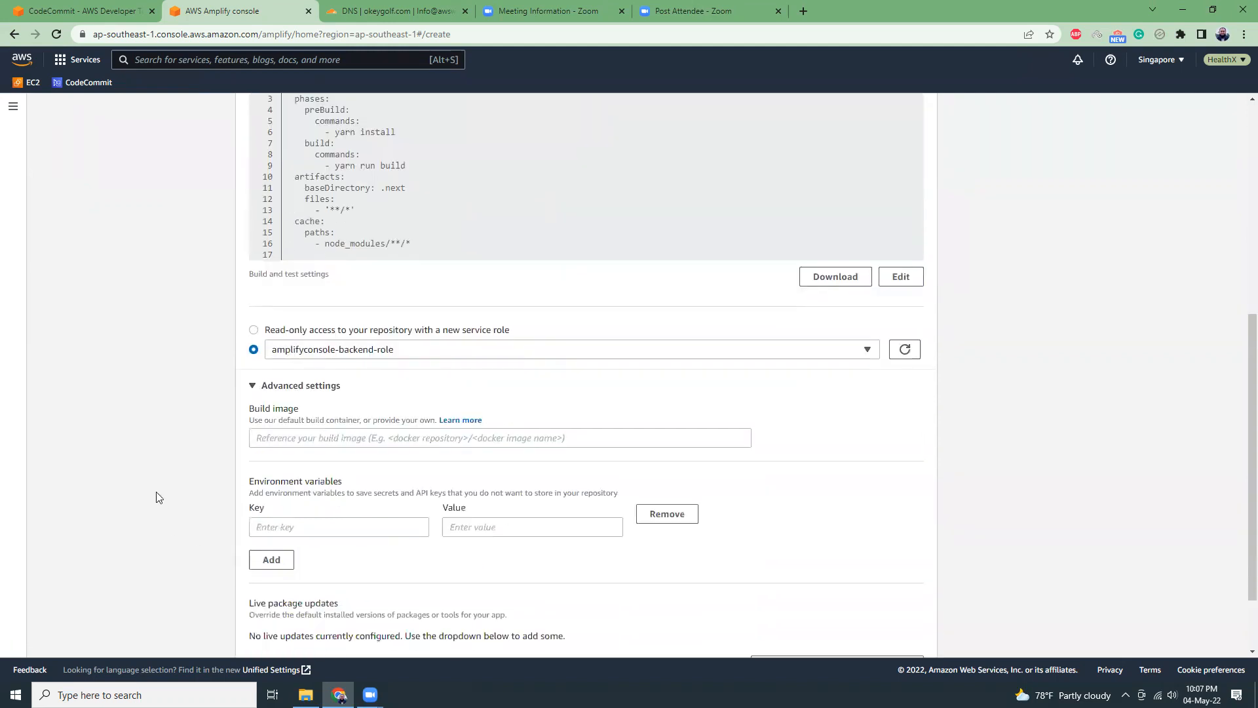
scroll(332, 442, down, 2)
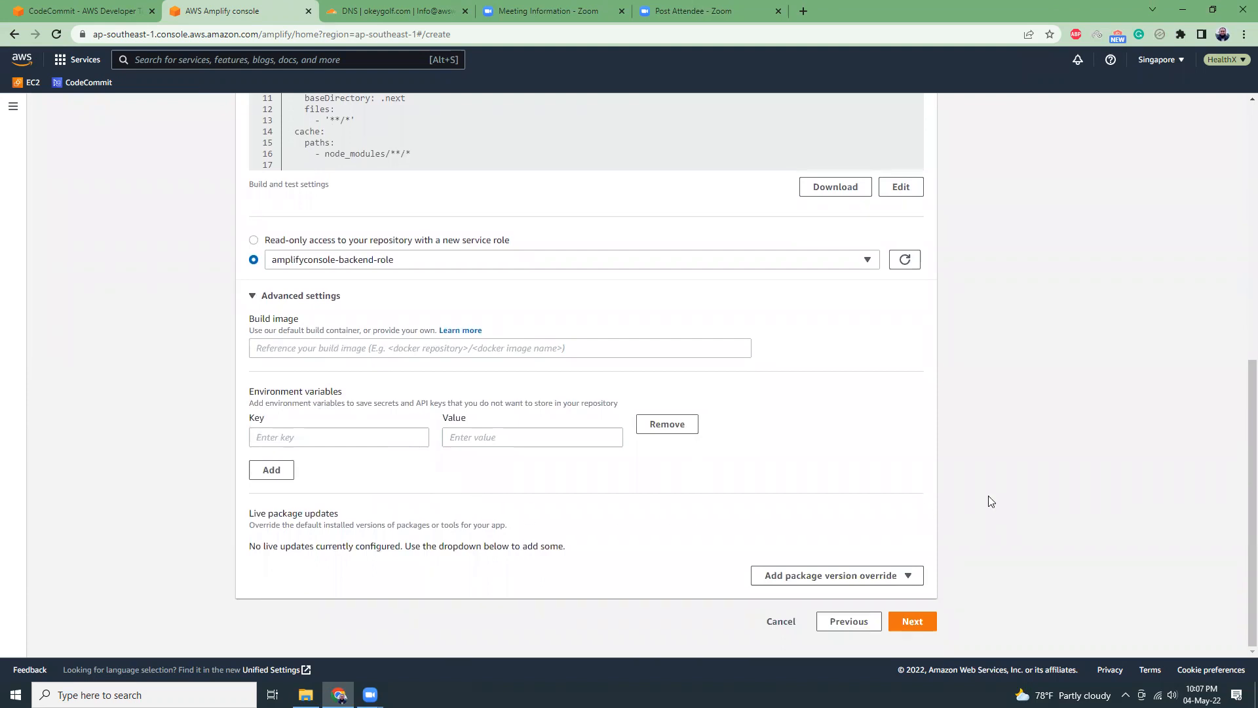
click(283, 296)
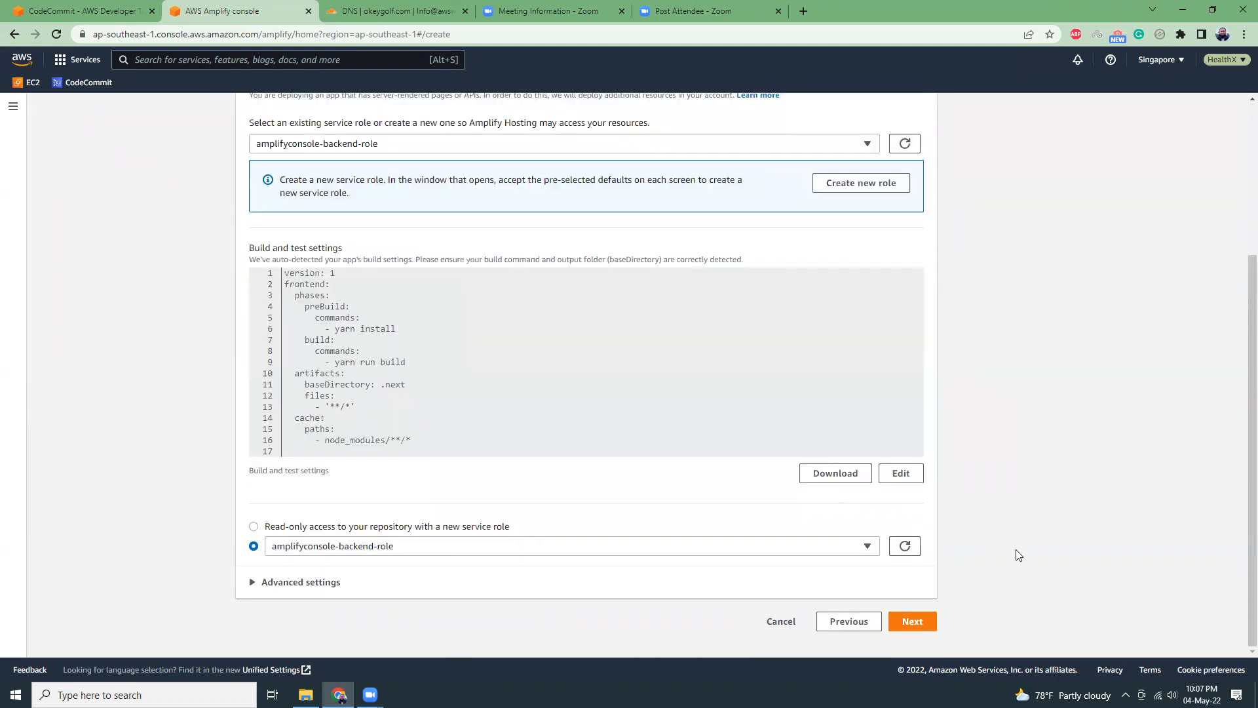
click(935, 621)
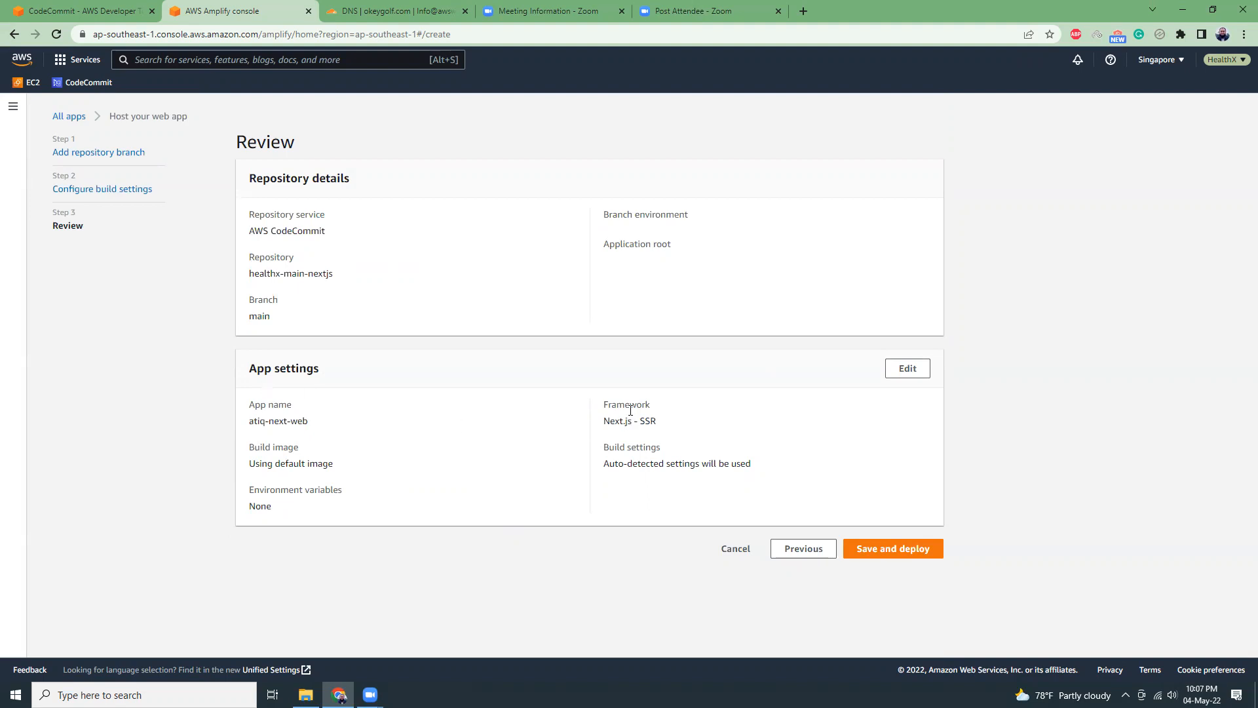
Check the detected framework in the app settings, and save and deploy the app.
drag(607, 422, 657, 423)
click(660, 422)
click(901, 552)
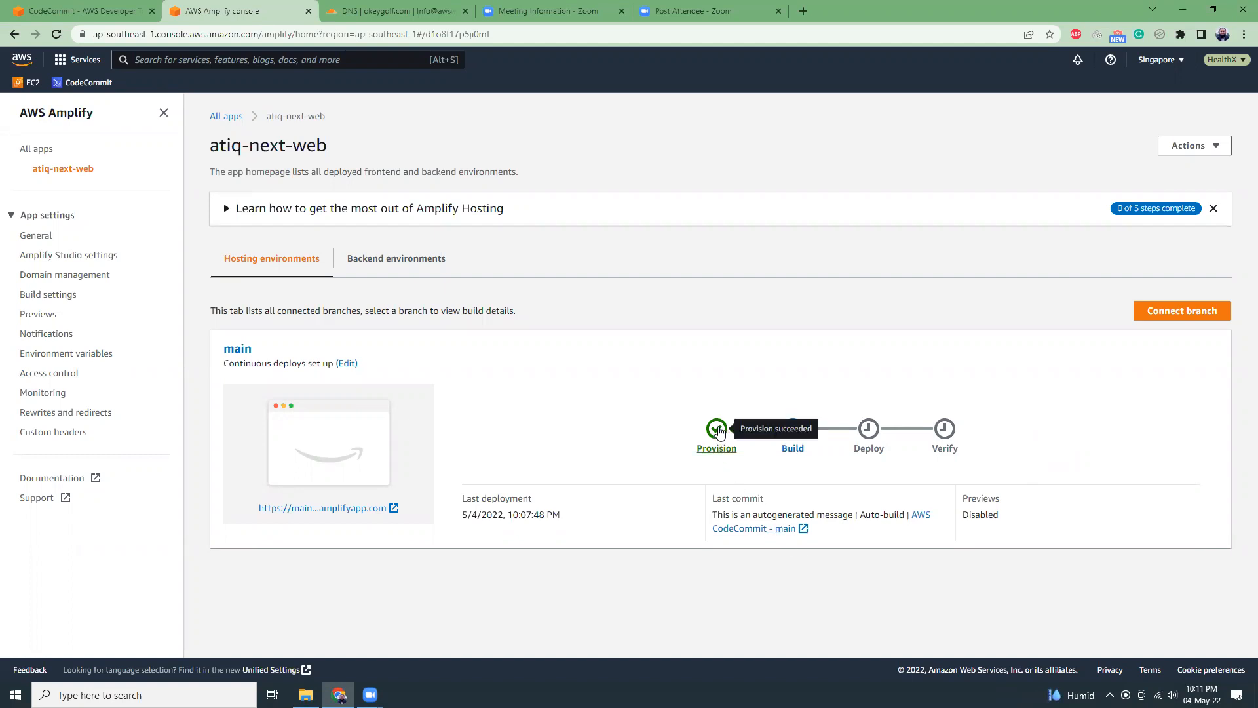
Examine the frontend build log of the main branch's first build.
click(795, 450)
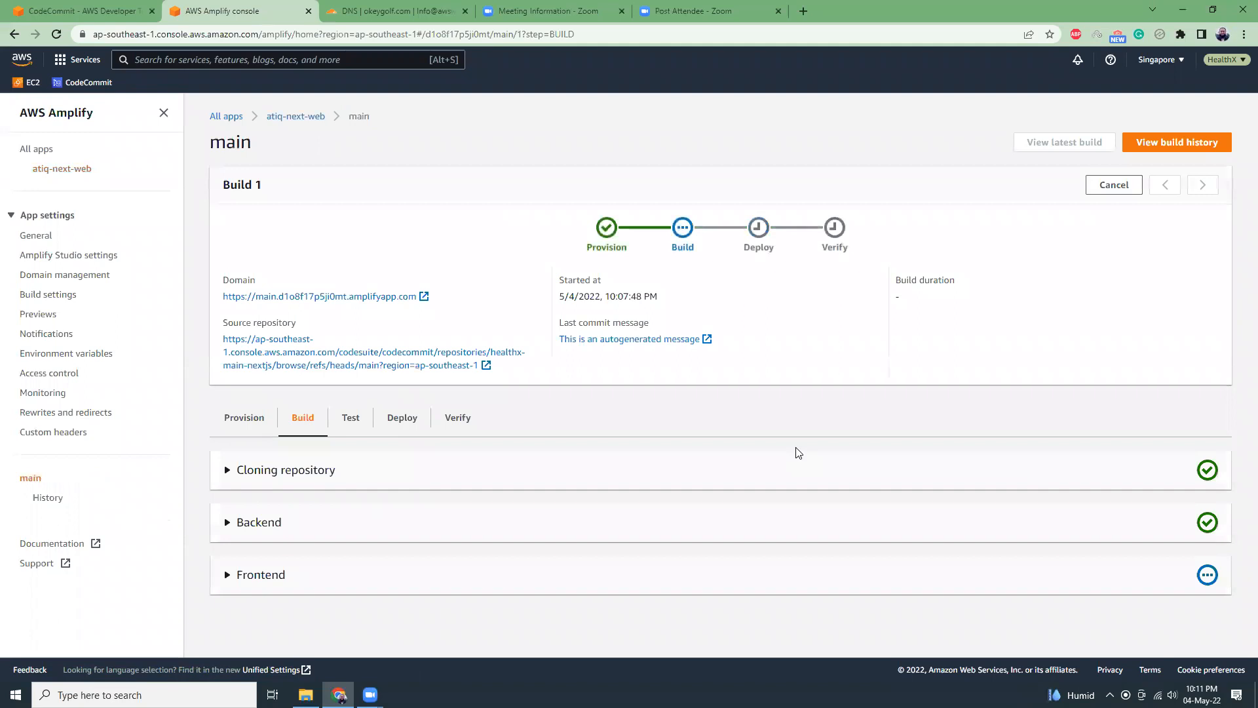
click(281, 575)
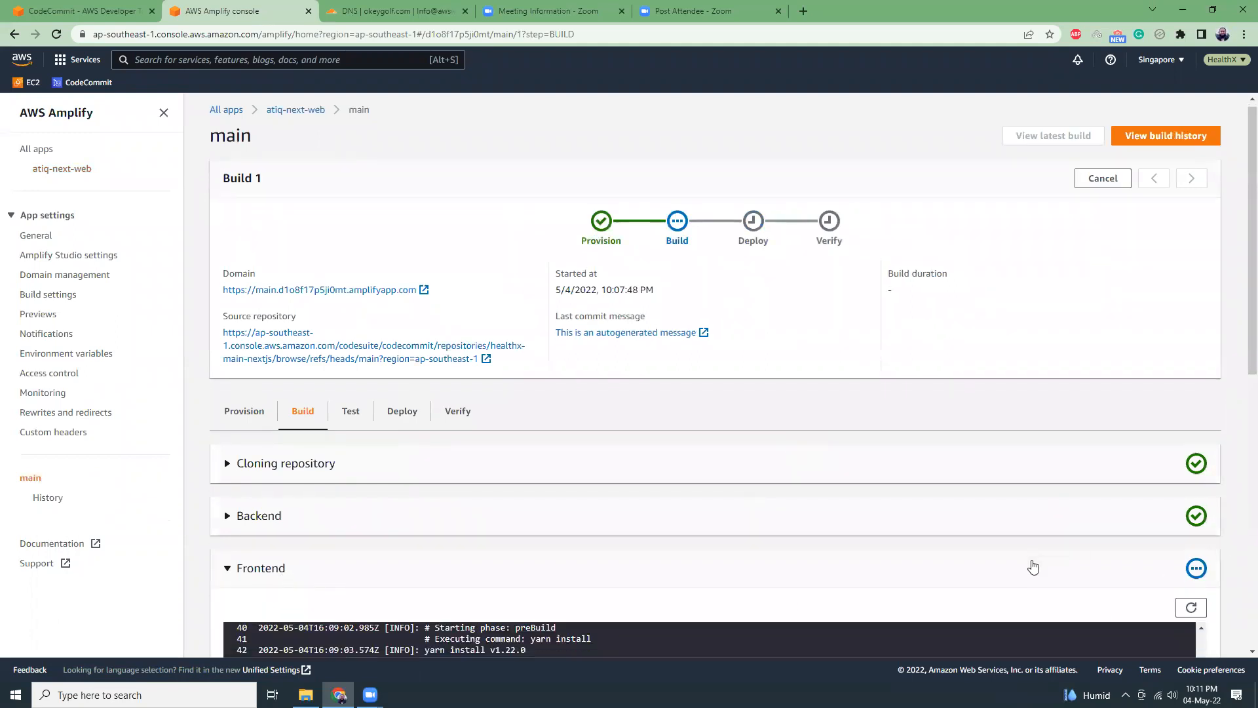
scroll(1029, 560, down, 3)
scroll(1029, 560, down, 3)
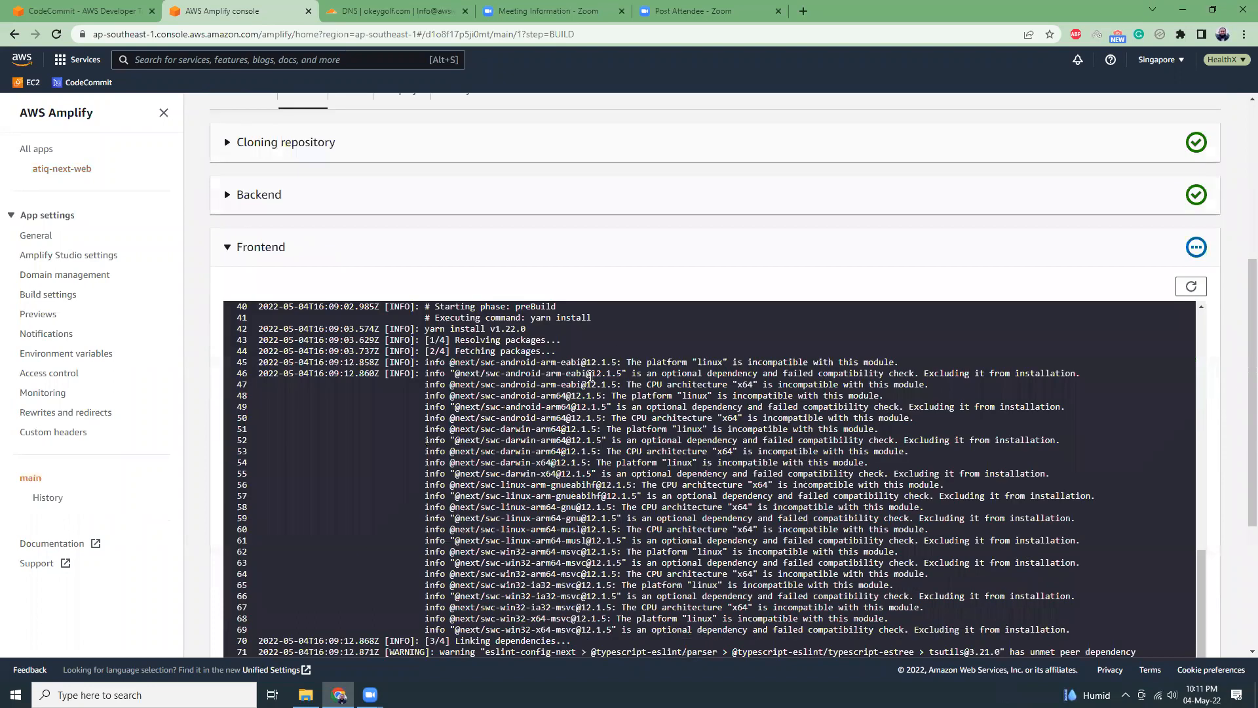
scroll(589, 374, down, 1)
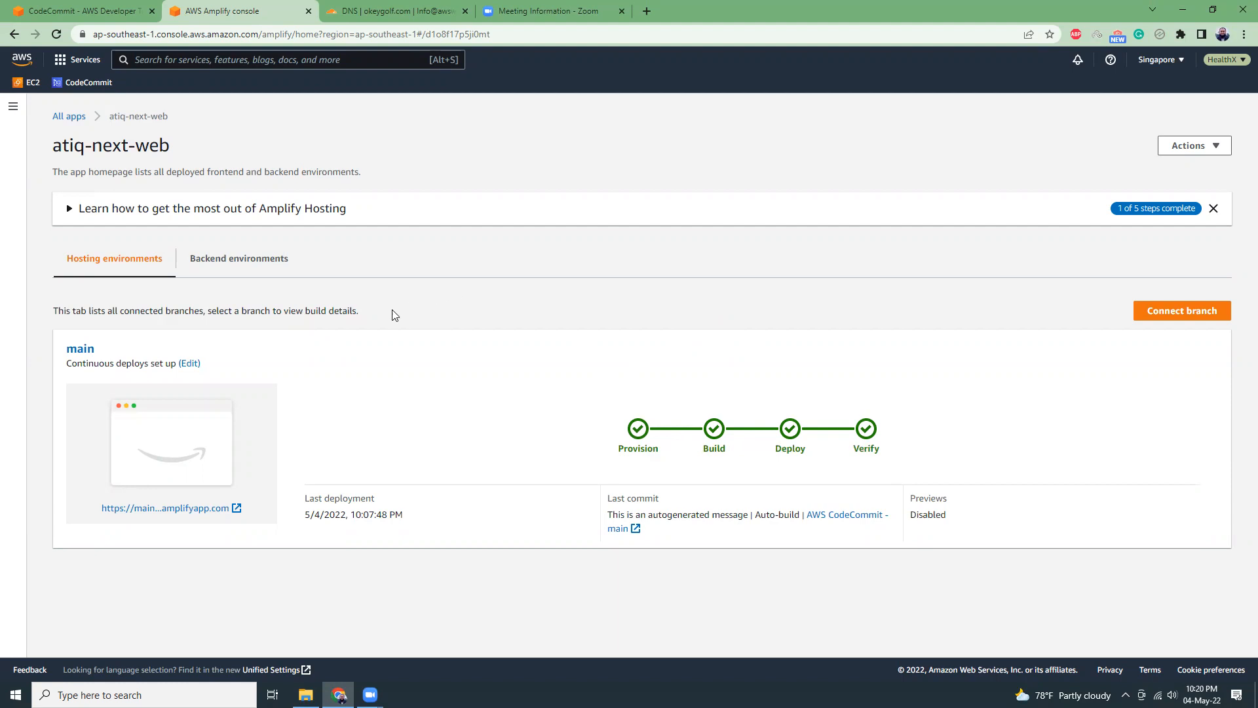
Open the deployed main branch site from its Amplify URL and check the page and its address.
click(182, 509)
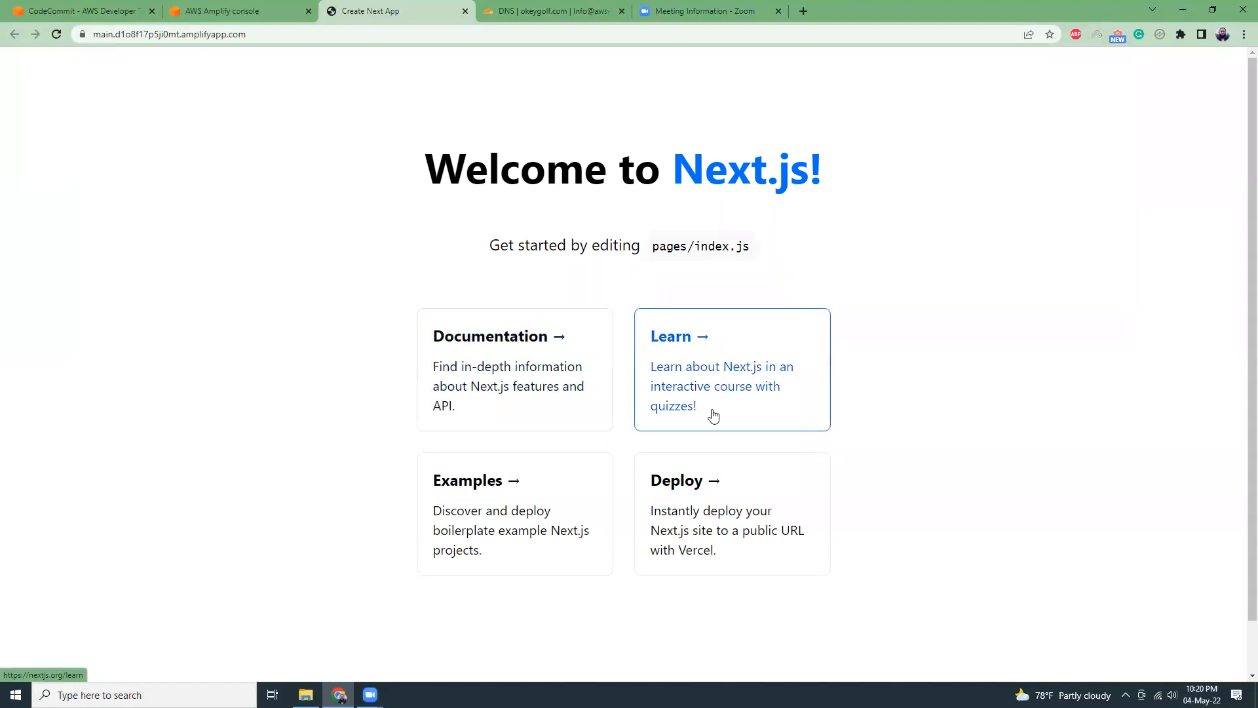
scroll(524, 465, down, 1)
scroll(319, 367, up, 1)
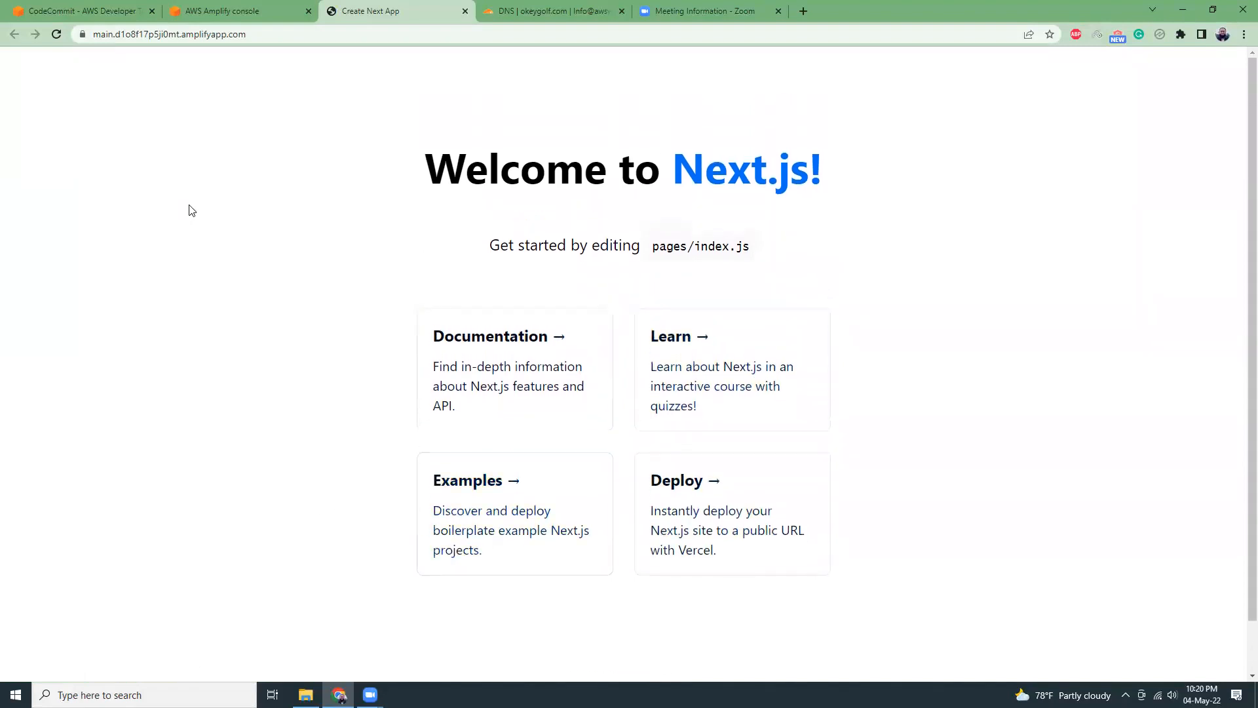
mouse_move(101, 34)
mouse_down()
mouse_move(267, 34)
mouse_move(95, 34)
mouse_up()
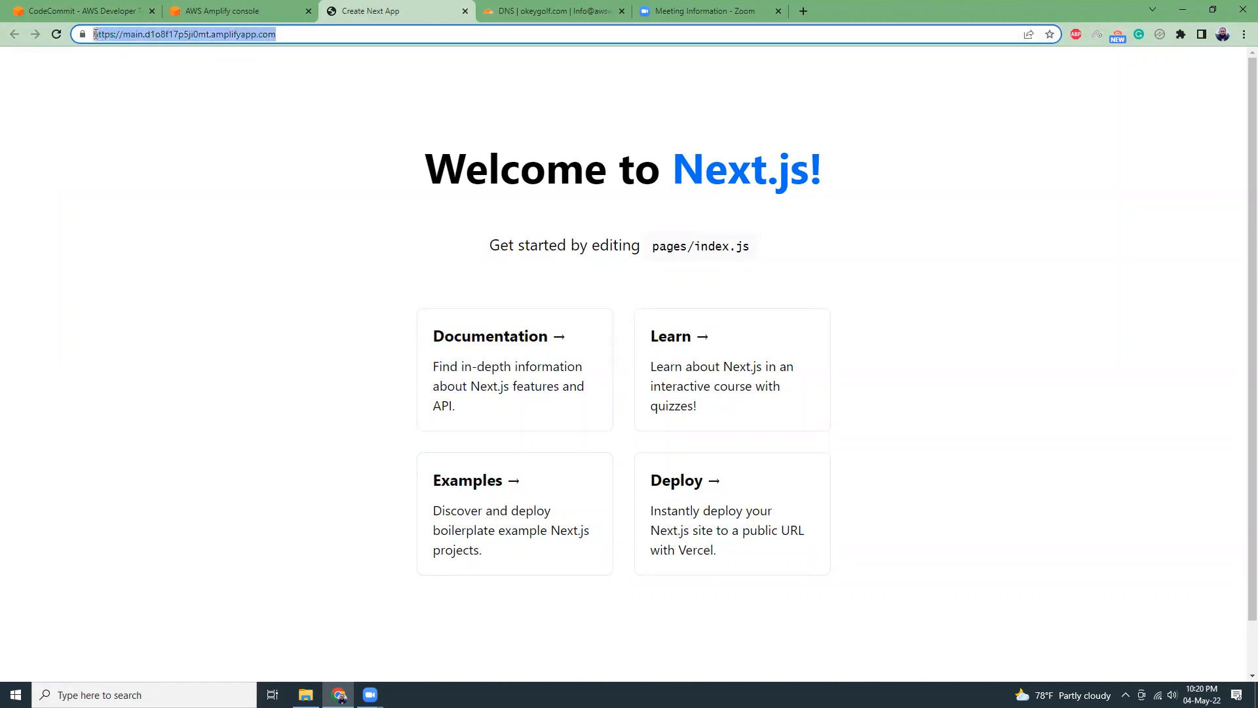
click(502, 171)
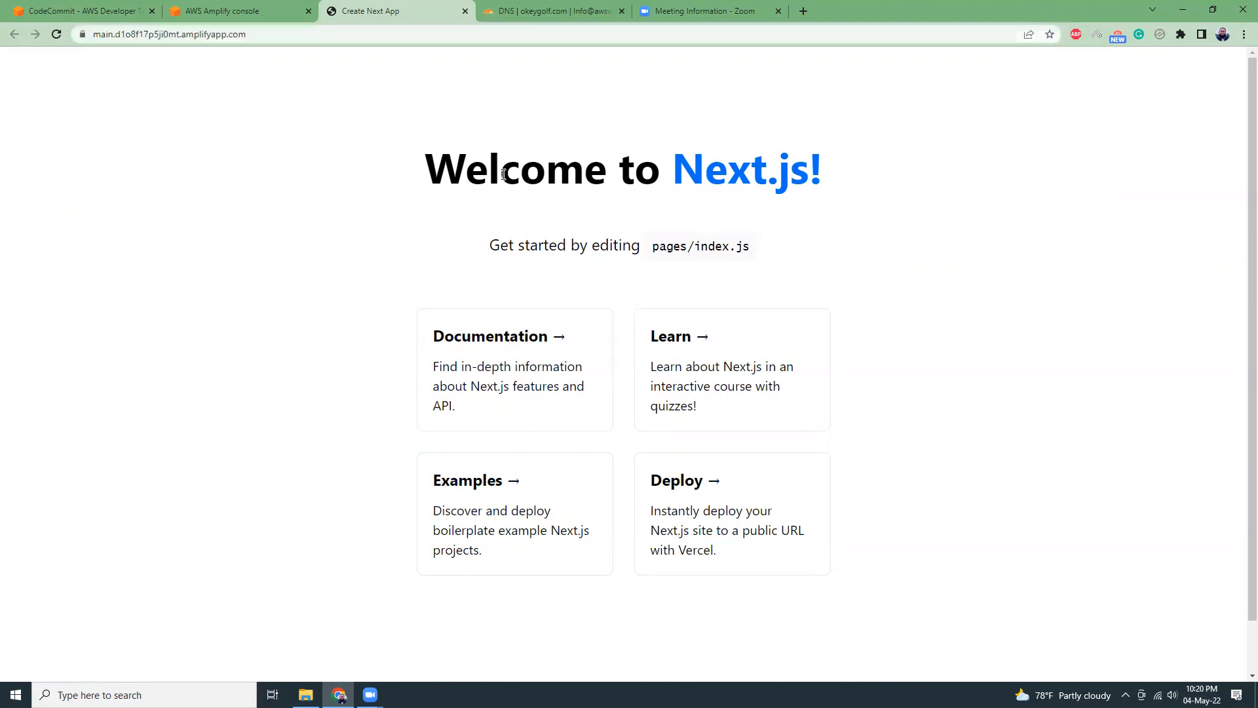
Return to the Amplify console and start adding a custom domain in the app's domain management.
click(280, 1)
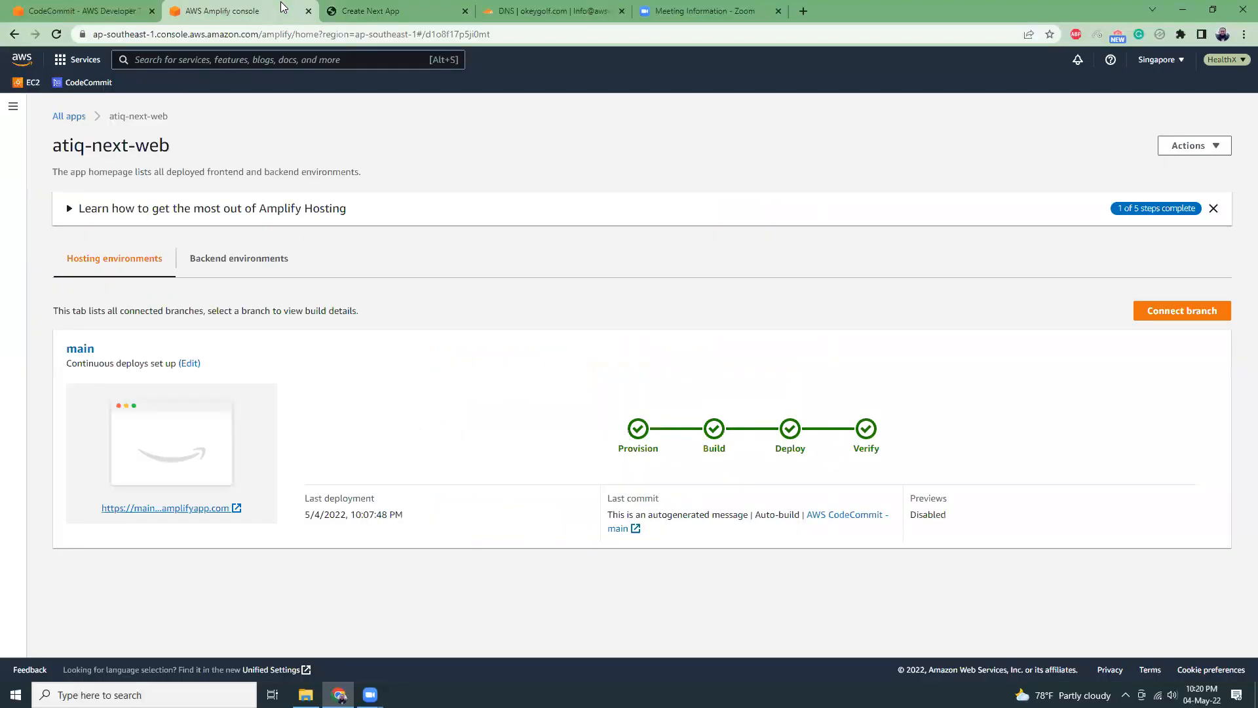
click(14, 110)
click(53, 276)
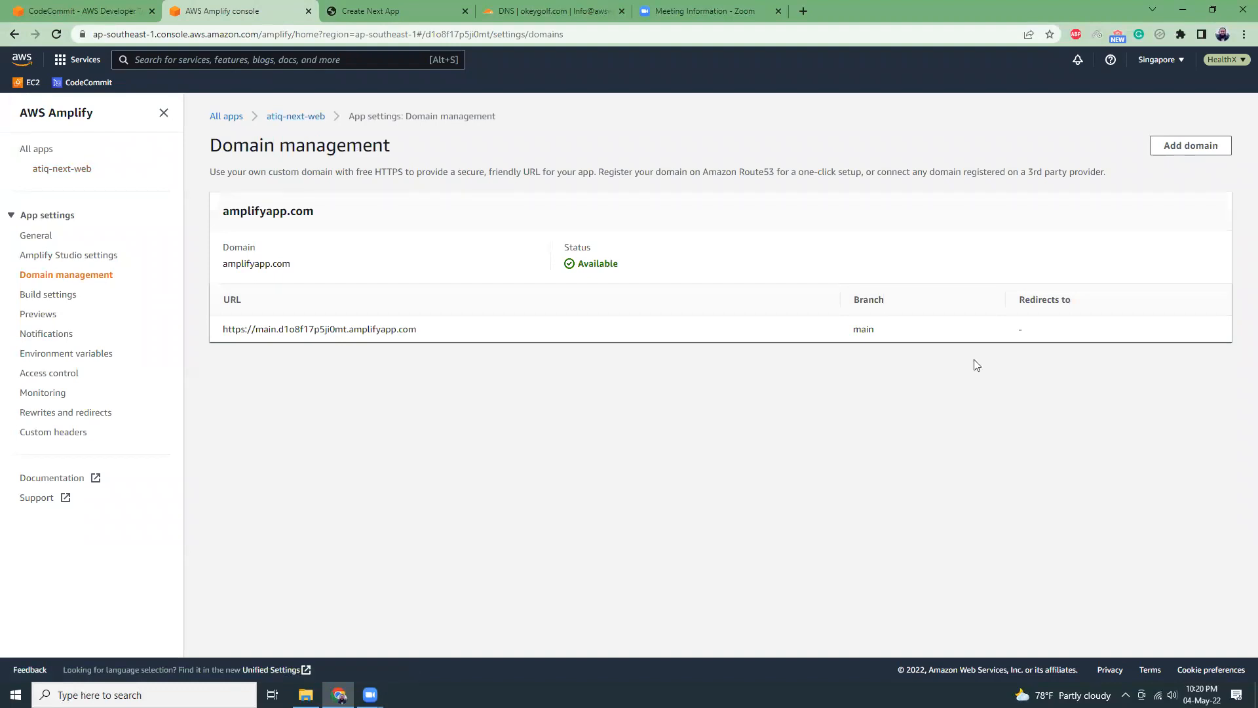
click(1177, 151)
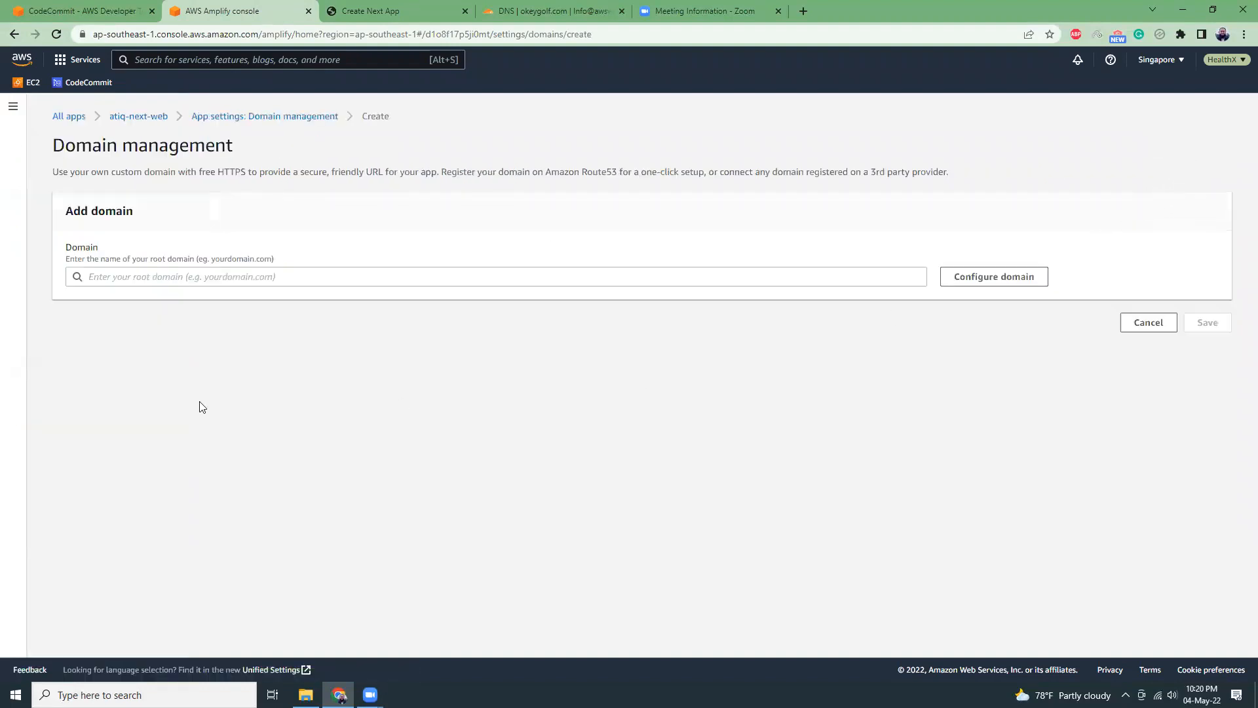
Enter next.okeygolf.com as the domain, copying the okeygolf.com part from the Cloudflare DNS page.
click(303, 277)
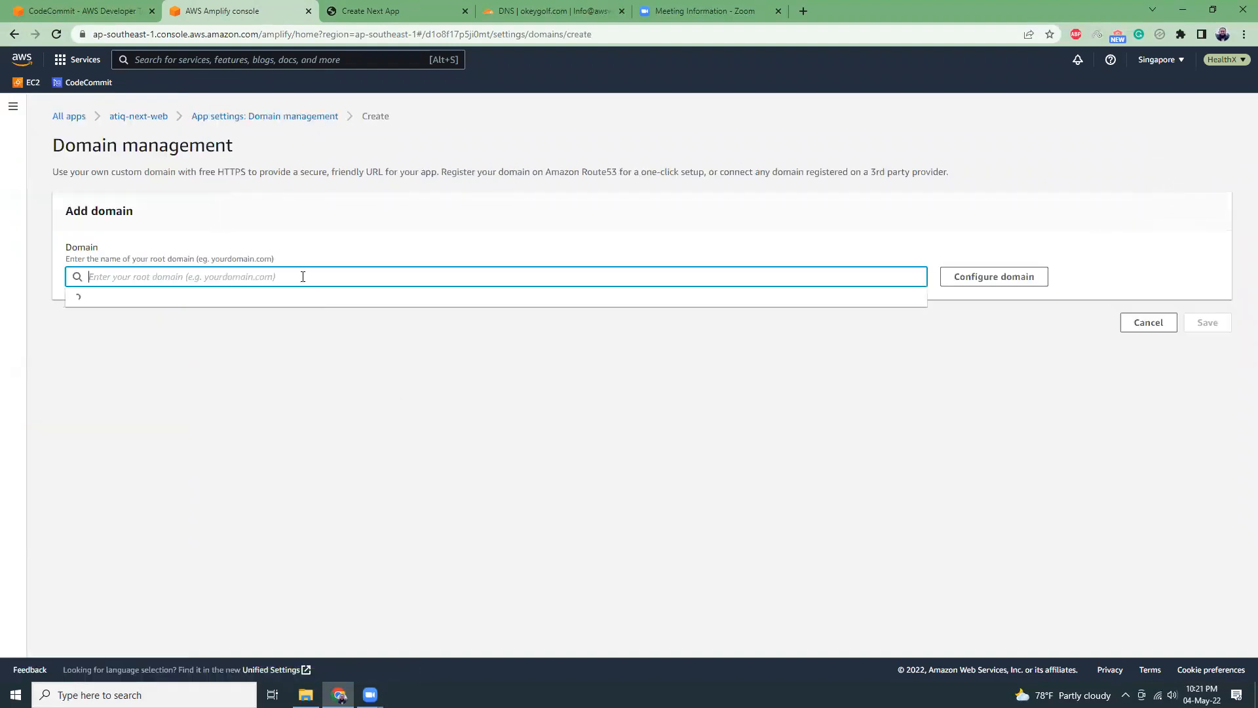
text(next.)
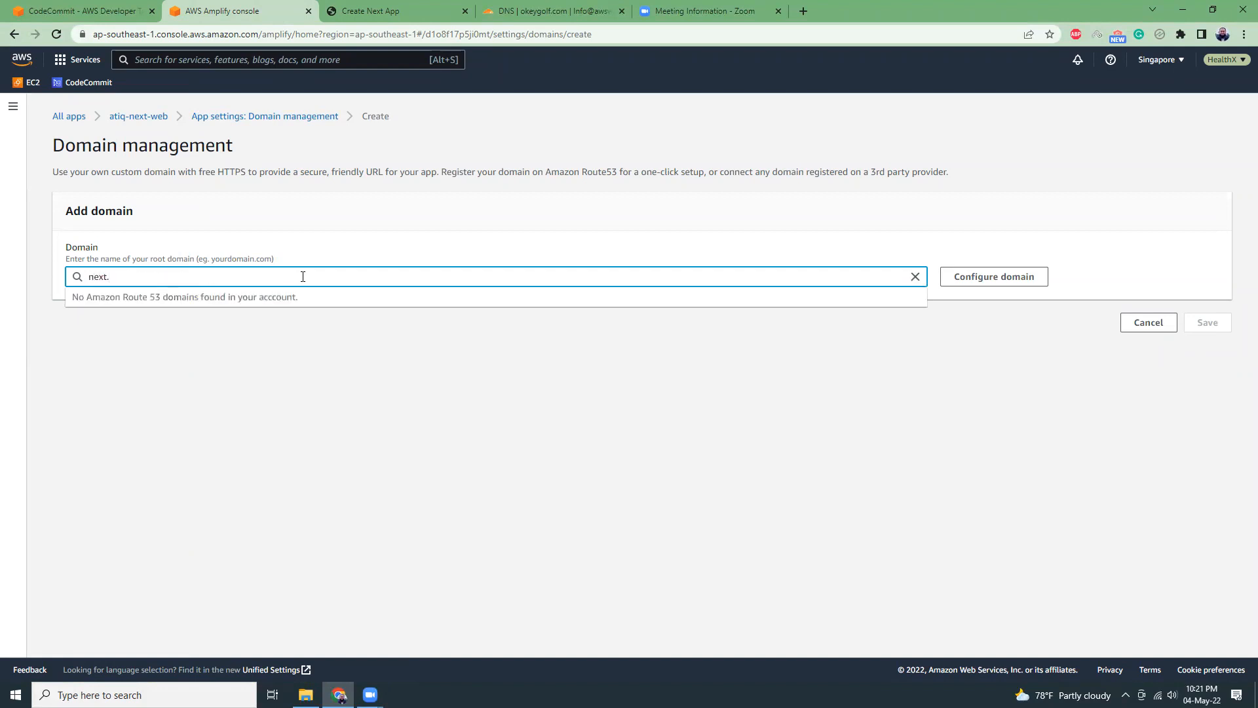
click(550, 10)
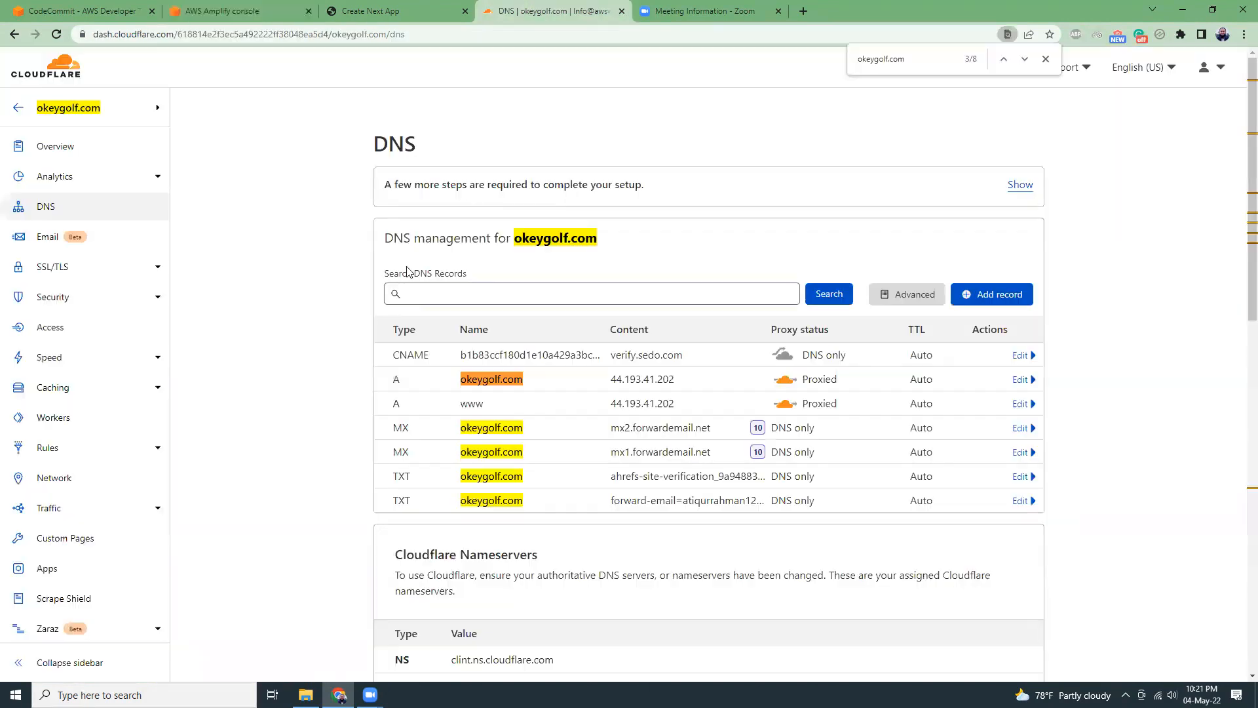
drag(516, 241, 602, 250)
key(ctrl+c)
click(241, 19)
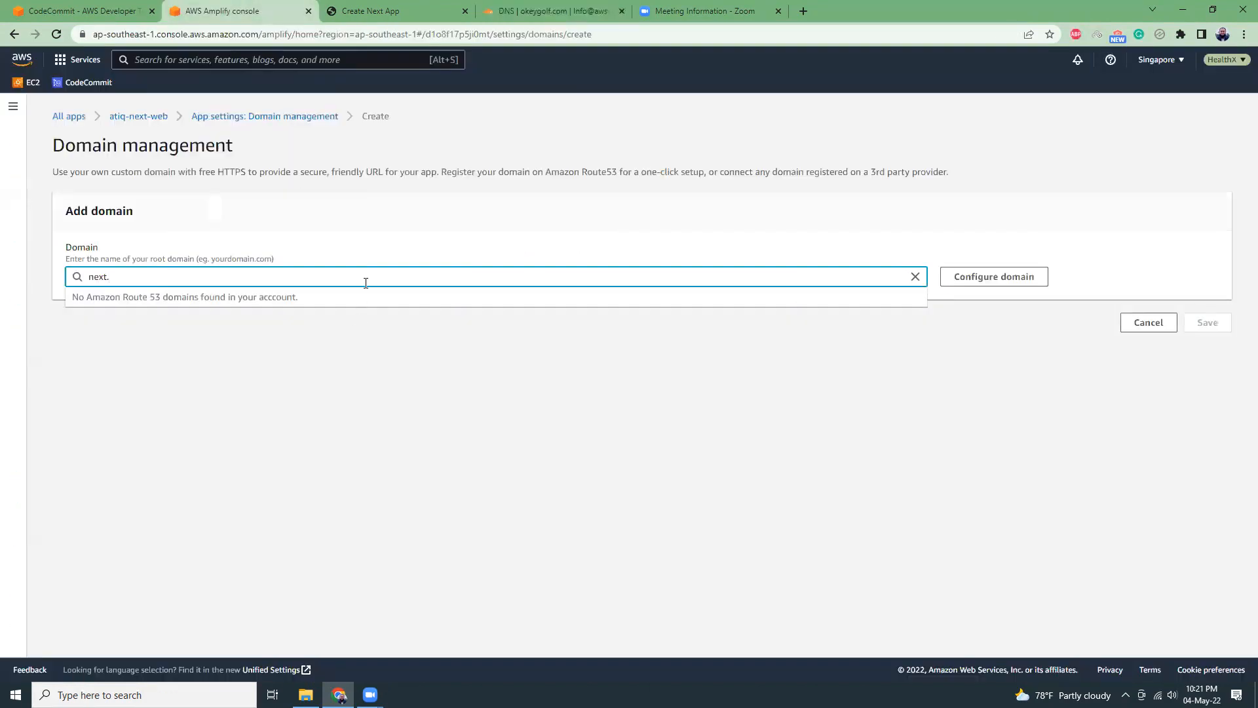
key(ctrl+v)
click(430, 395)
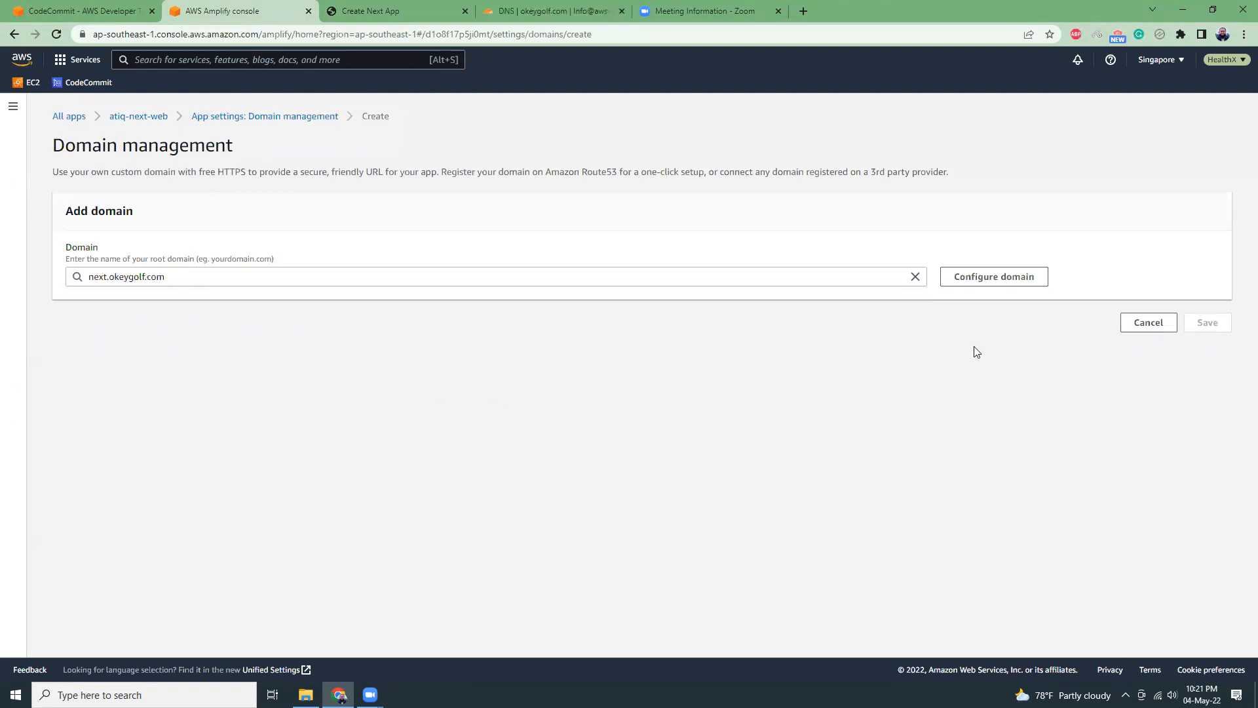
Configure next.okeygolf.com for the main branch without the www subdomain and its redirect, and save the domain.
click(992, 281)
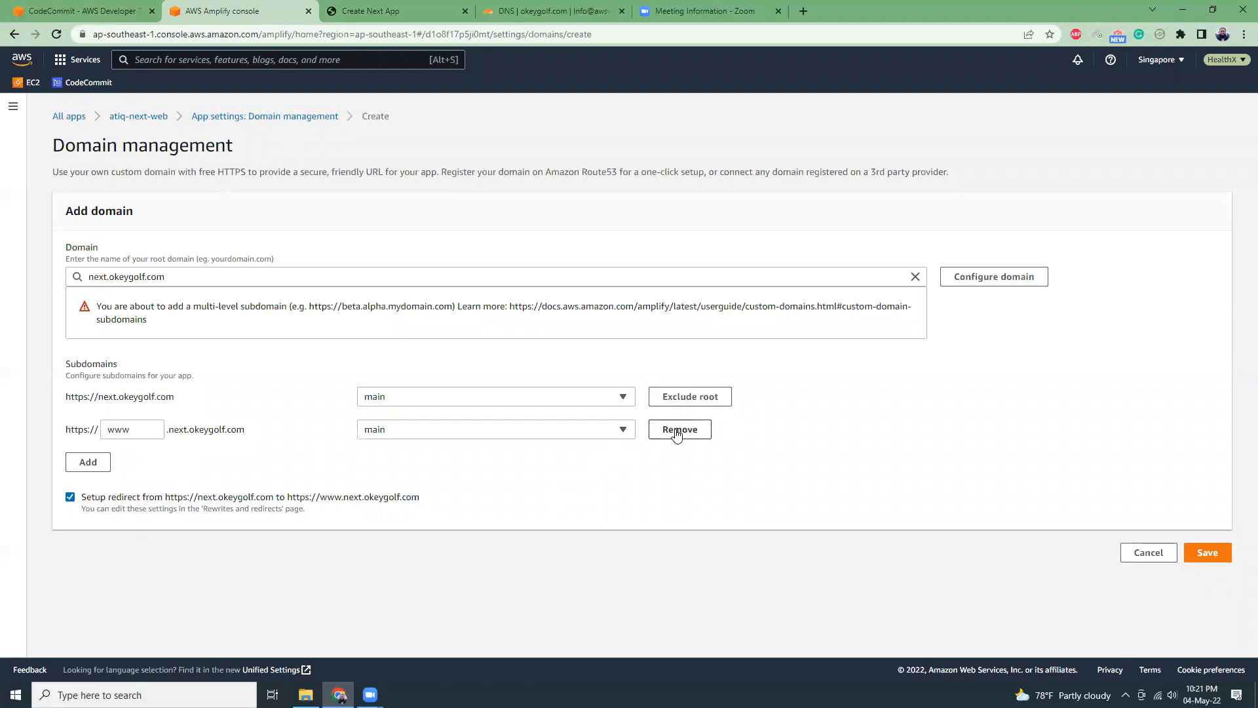
click(679, 431)
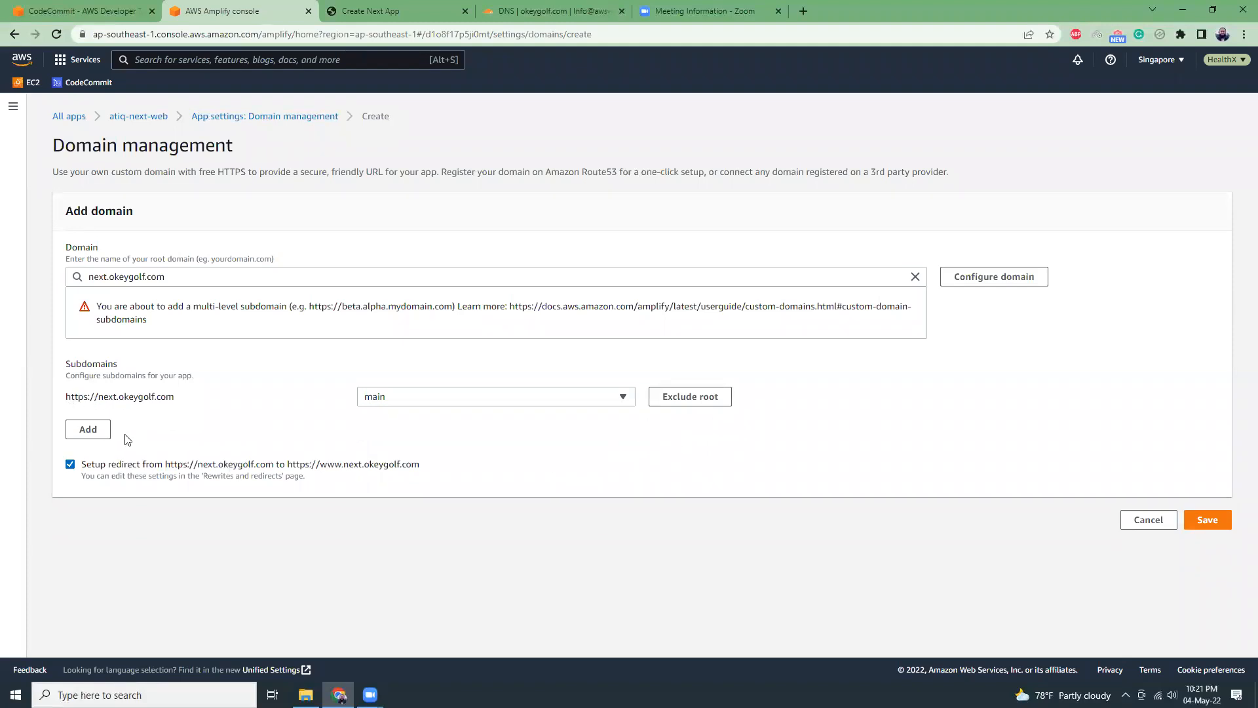
click(77, 467)
click(1208, 519)
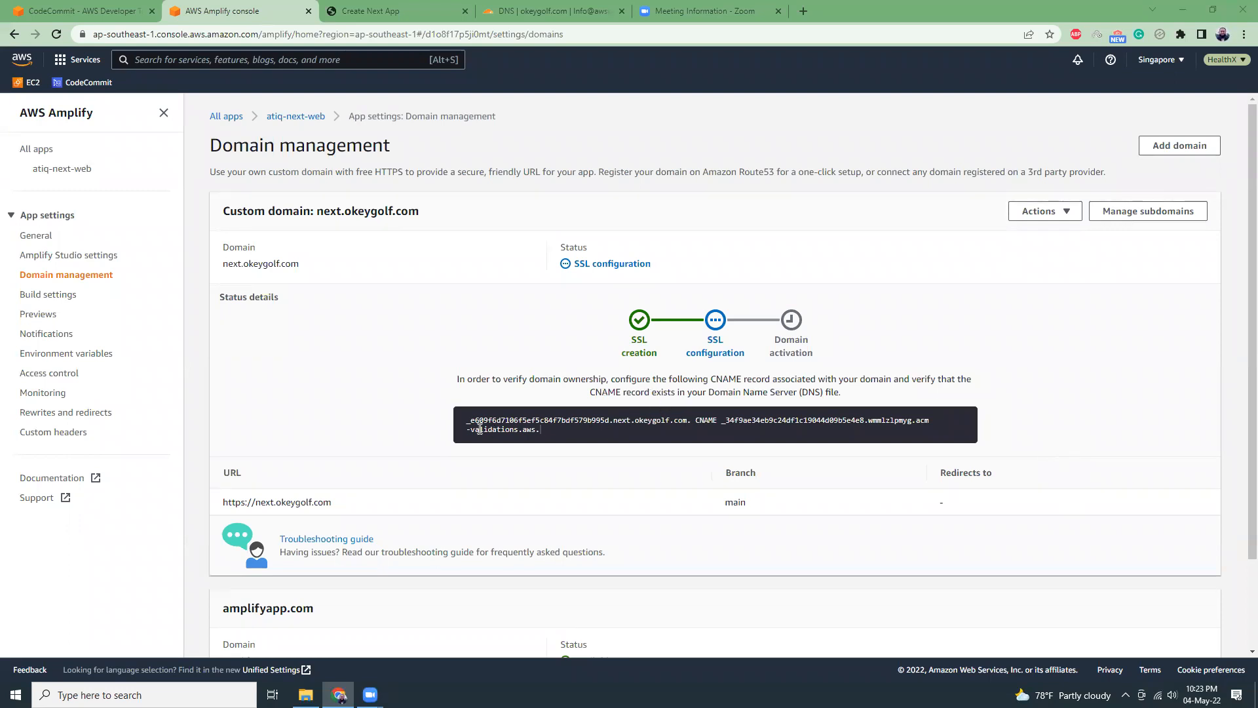
View the DNS records for next.okeygolf.com and start a CNAME record in Cloudflare, named with the copied ownership-verification host name.
click(1065, 213)
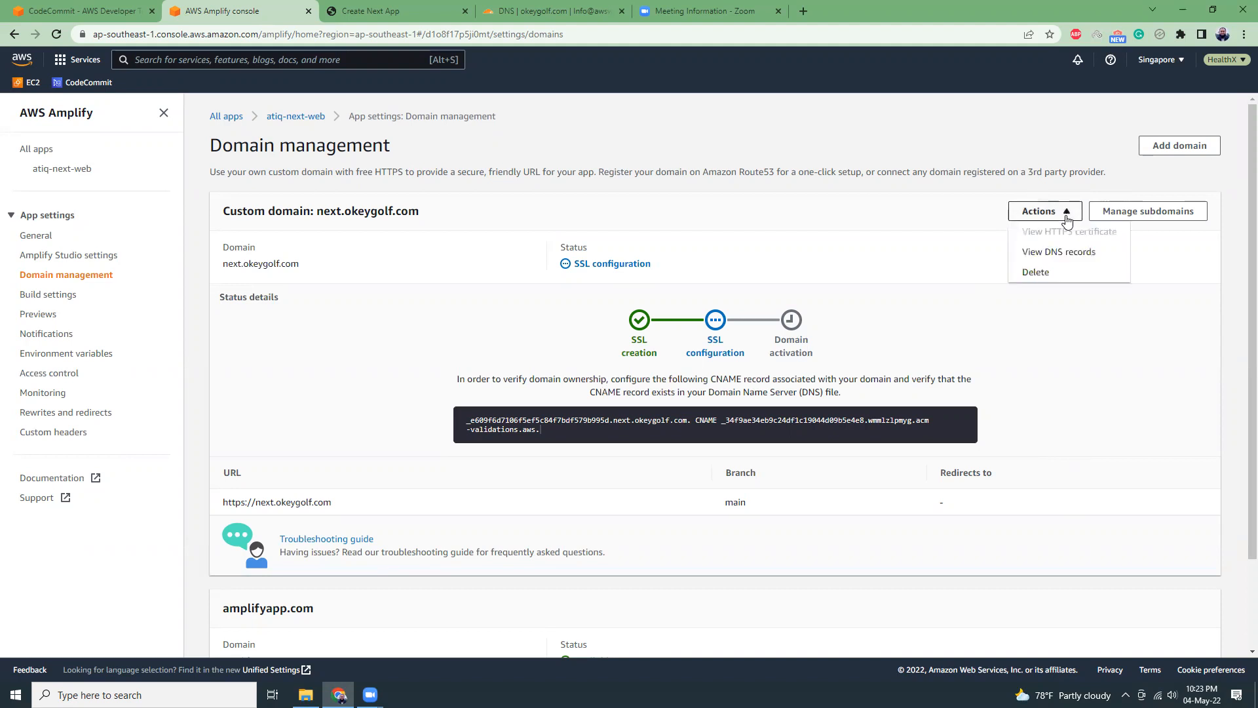
click(1060, 257)
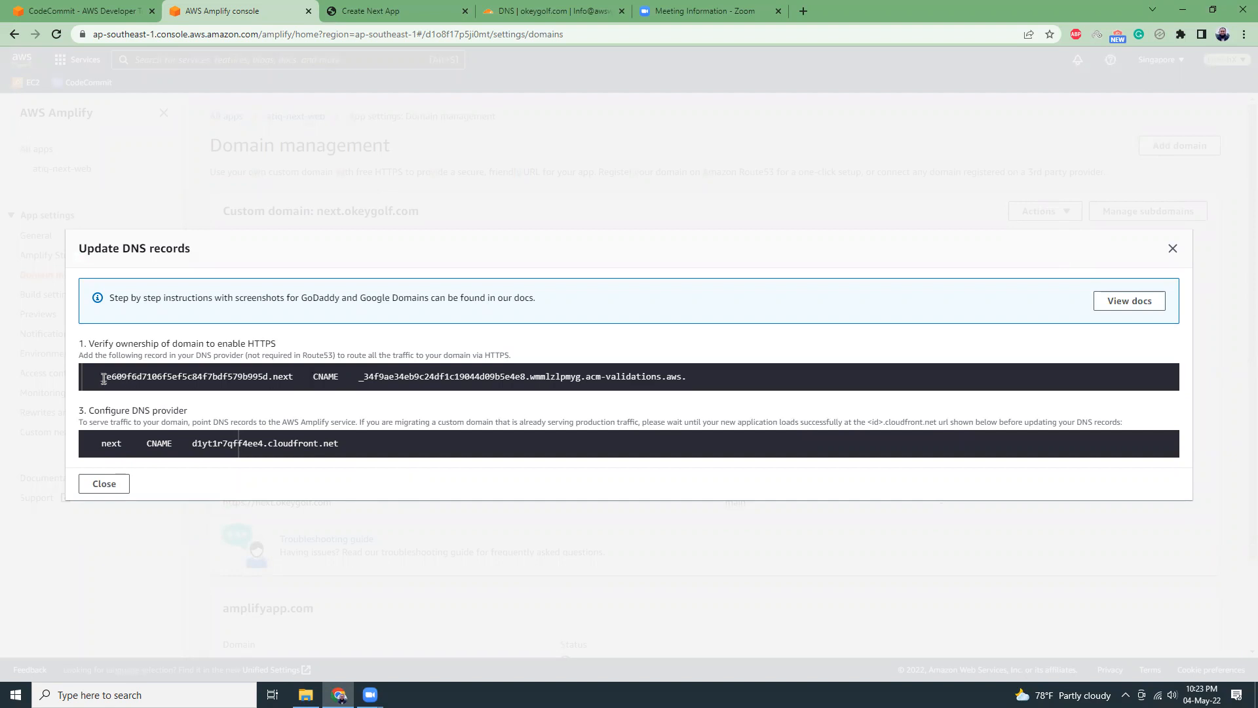
drag(100, 379, 292, 382)
key(ctrl+c)
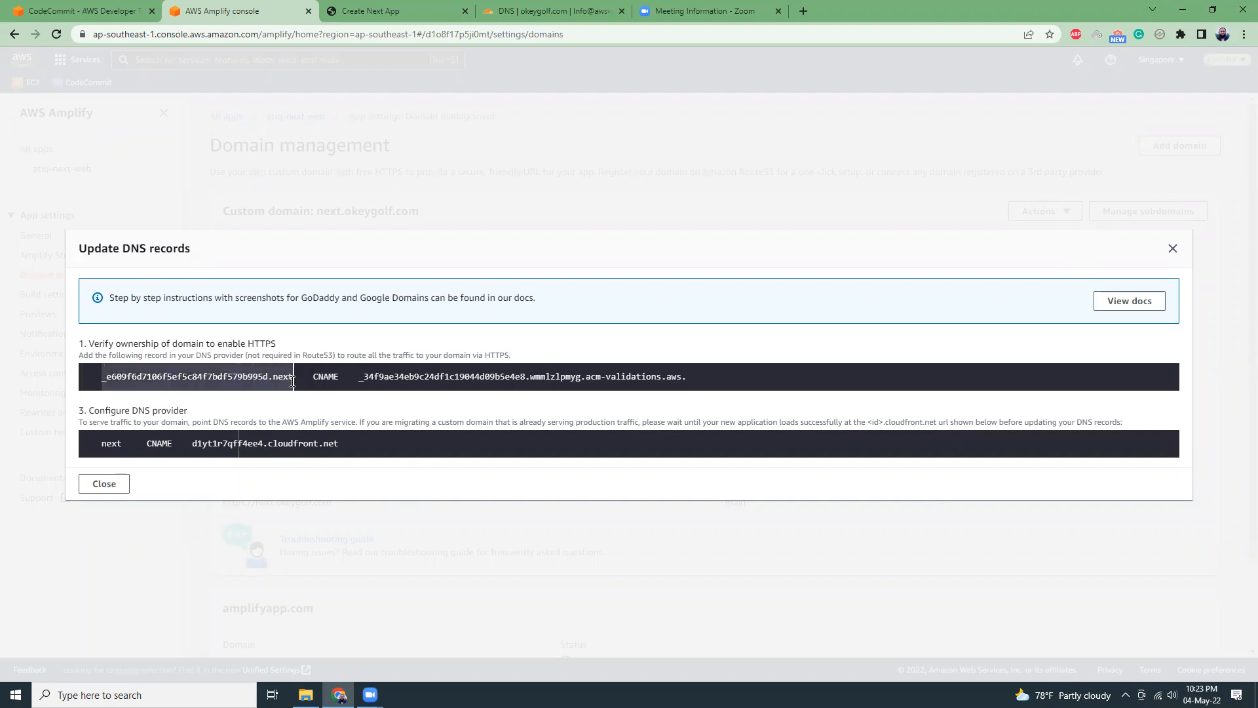
click(530, 8)
click(275, 324)
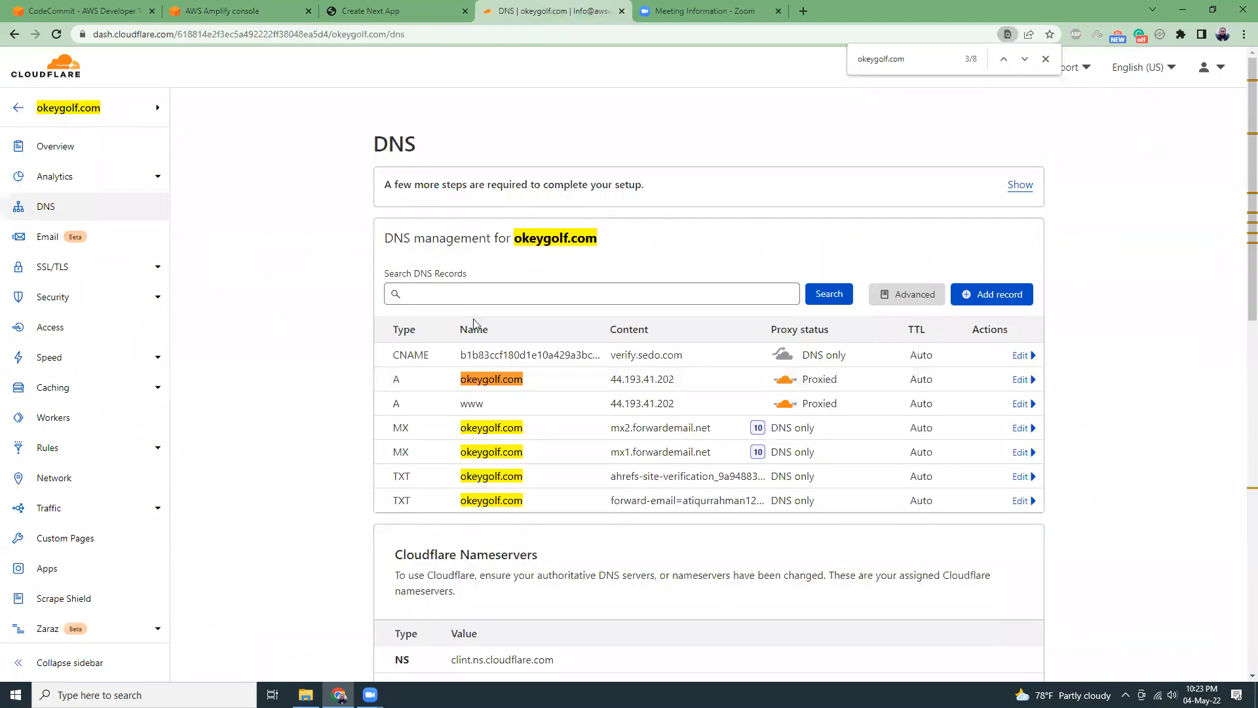
click(972, 296)
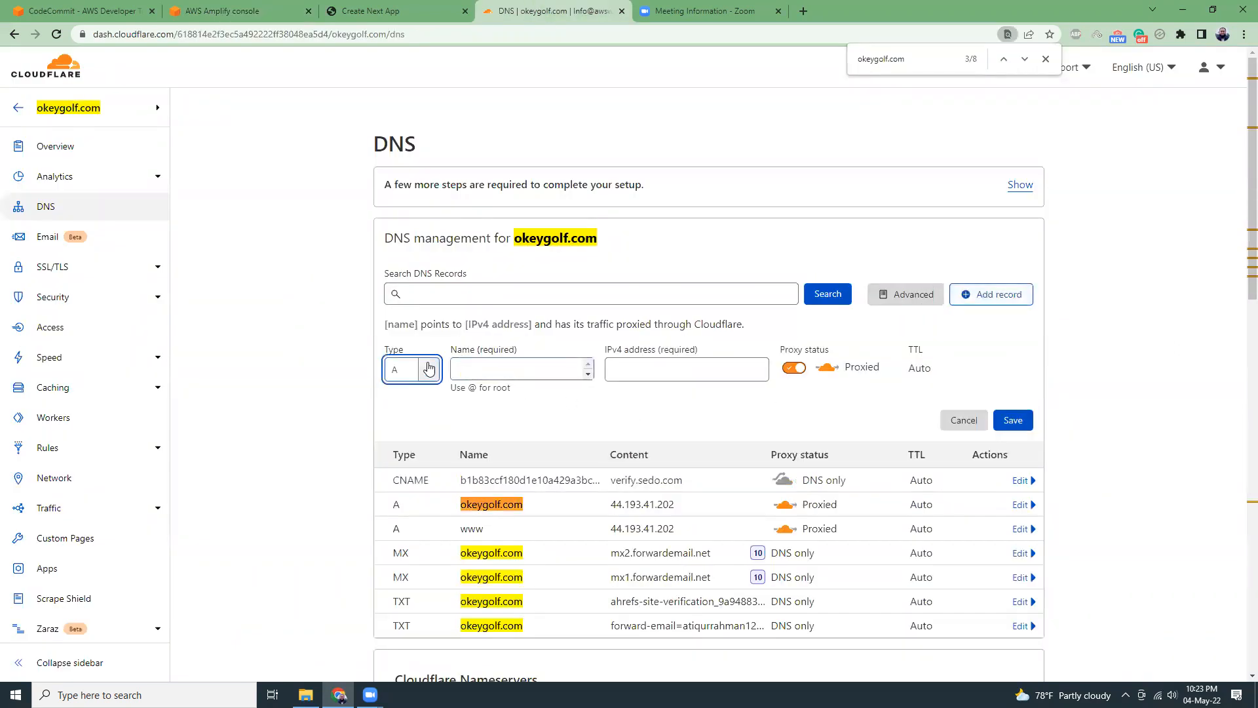
click(432, 371)
click(407, 494)
click(525, 371)
key(ctrl+v)
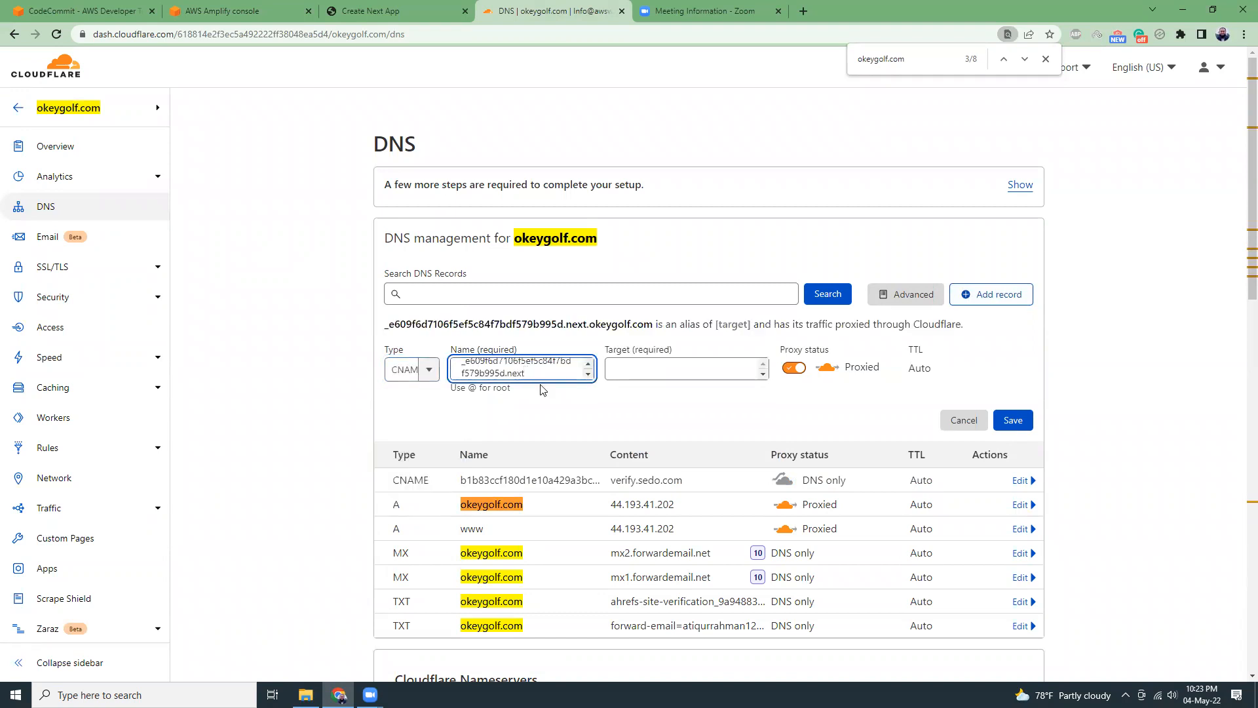
Copy the verification record's acm-validations.aws target from Amplify into the Cloudflare CNAME record, set it to DNS only, and save.
click(260, 6)
drag(359, 376, 698, 376)
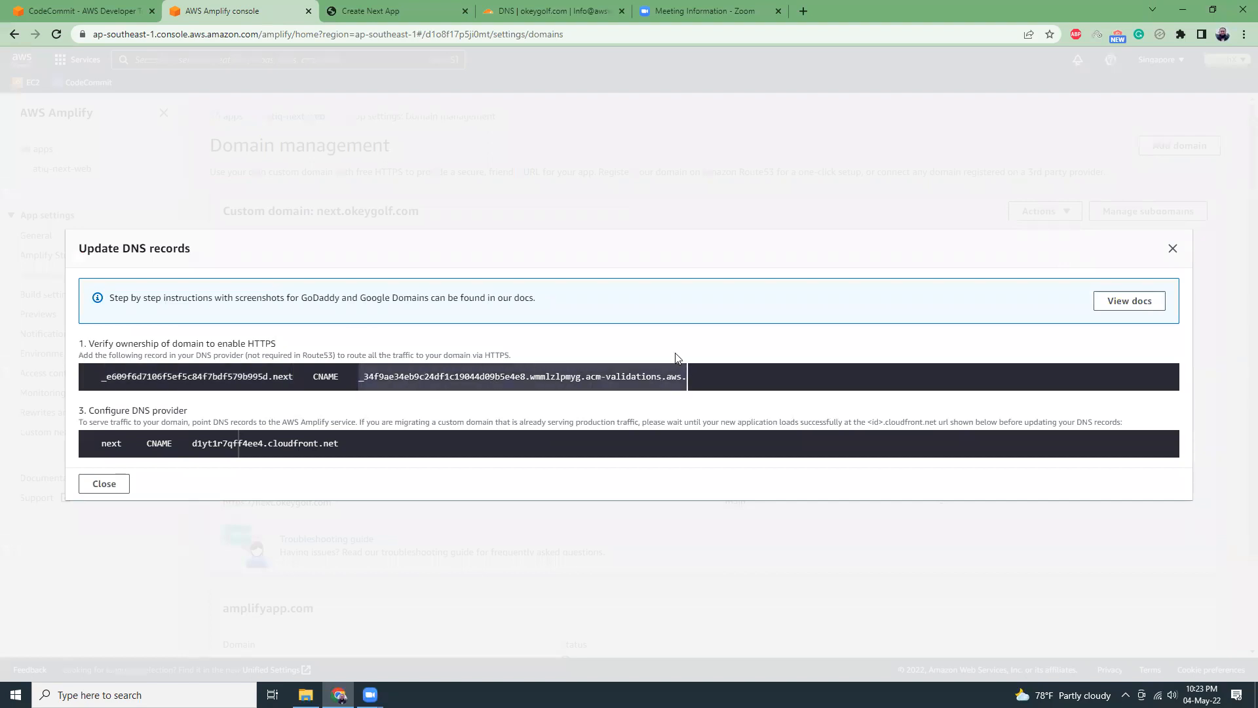
click(550, 11)
click(714, 368)
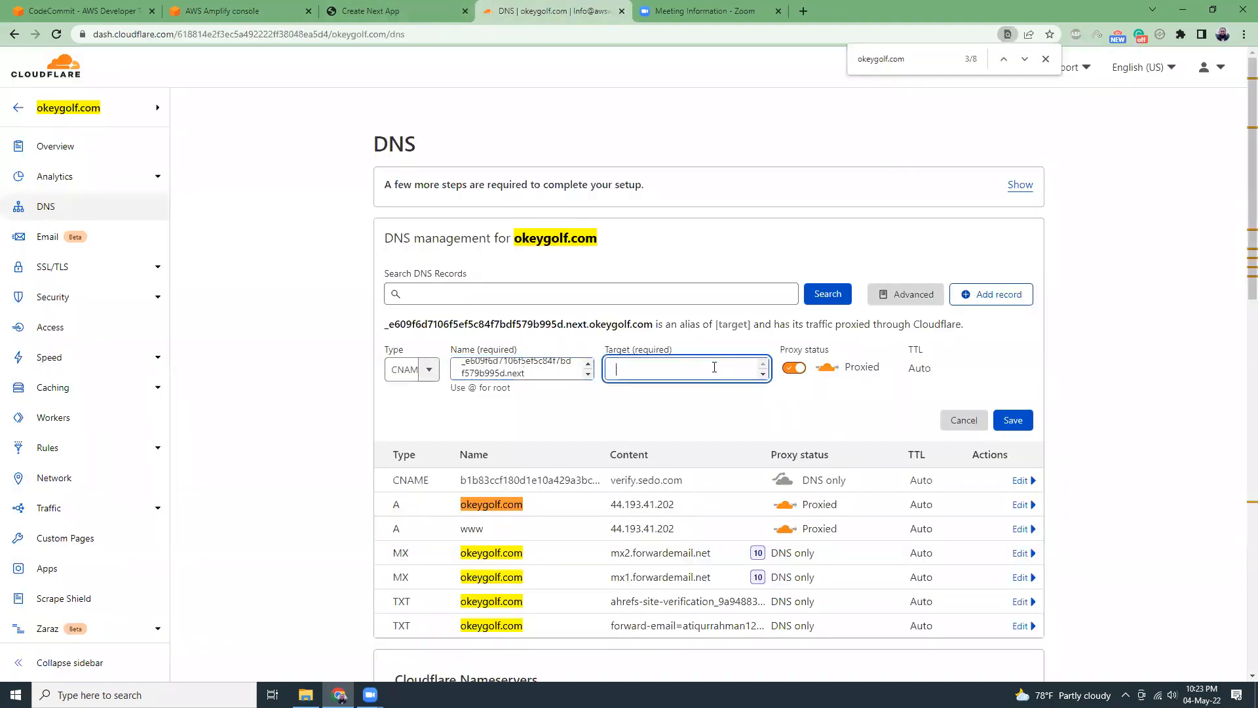
text(_34f9ae34eb9c24df1c19044d09b5e4e8.wmmlzlpmyg.acm-validations.aws.)
click(794, 384)
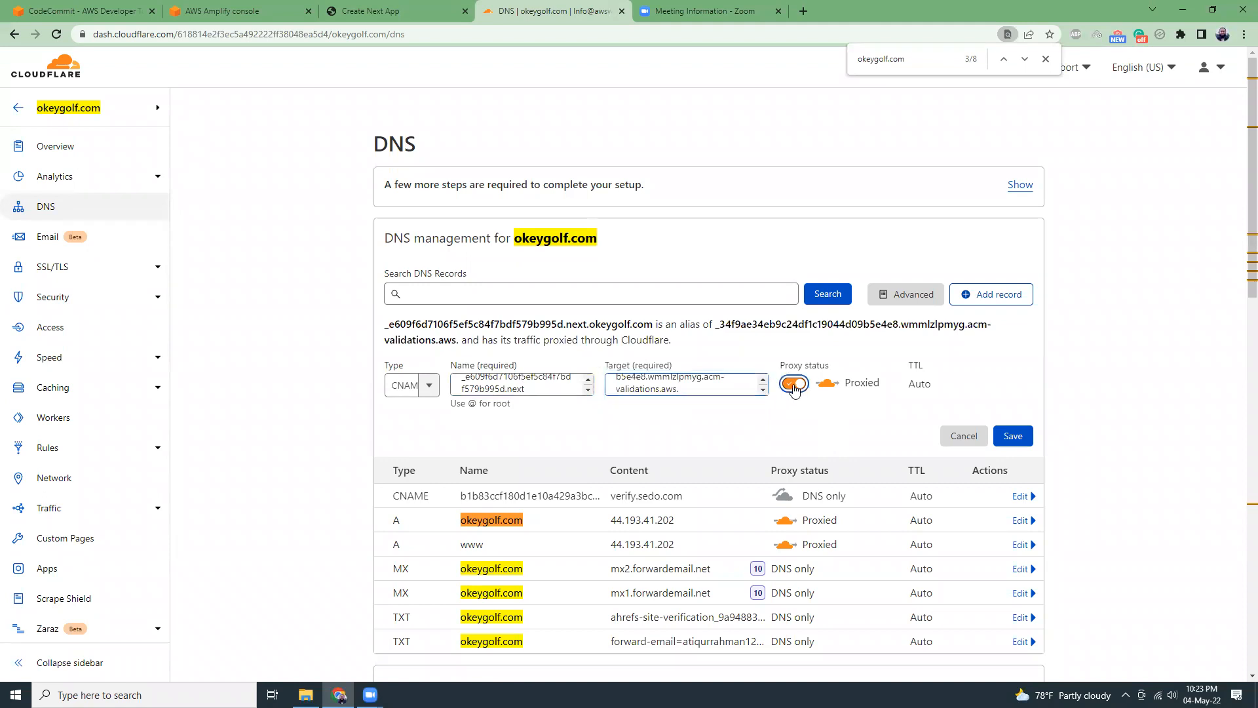
click(1020, 437)
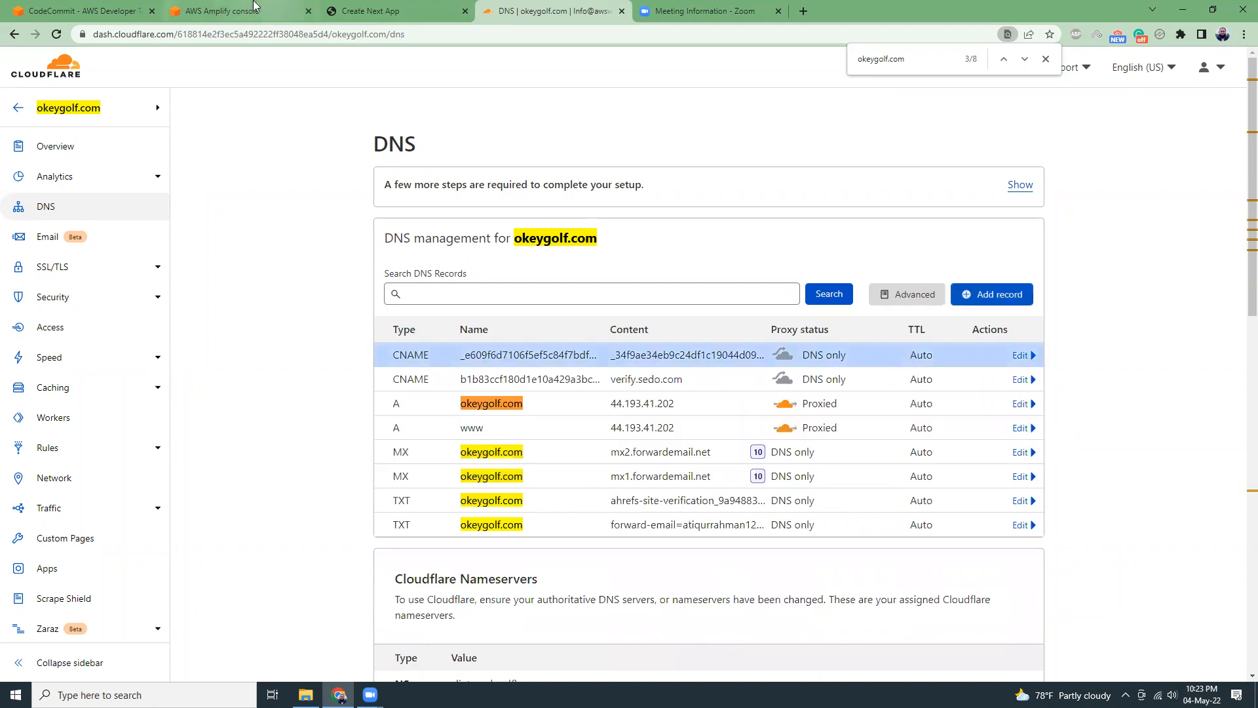
Add a DNS-only CNAME record named next in Cloudflare, pointing to d1yt1r7qff4ee4.cloudfront.net as copied from Amplify's DNS records.
click(256, 11)
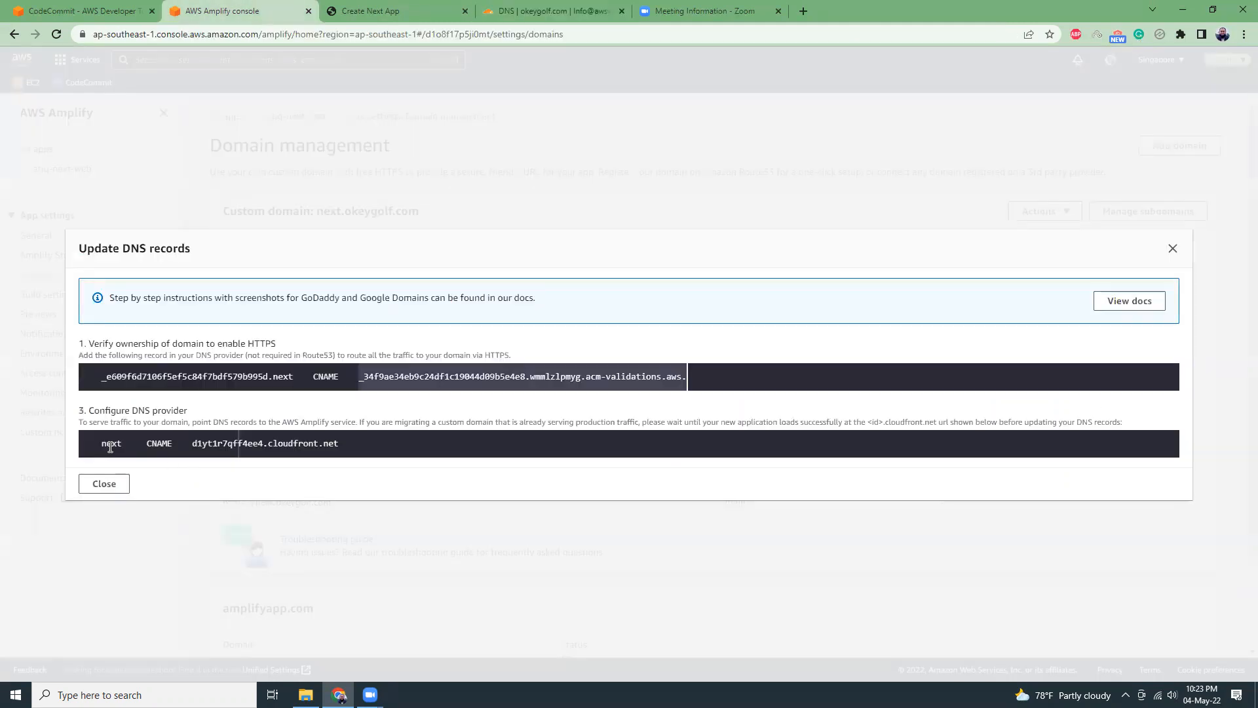
drag(191, 444, 341, 445)
key(ctrl+c)
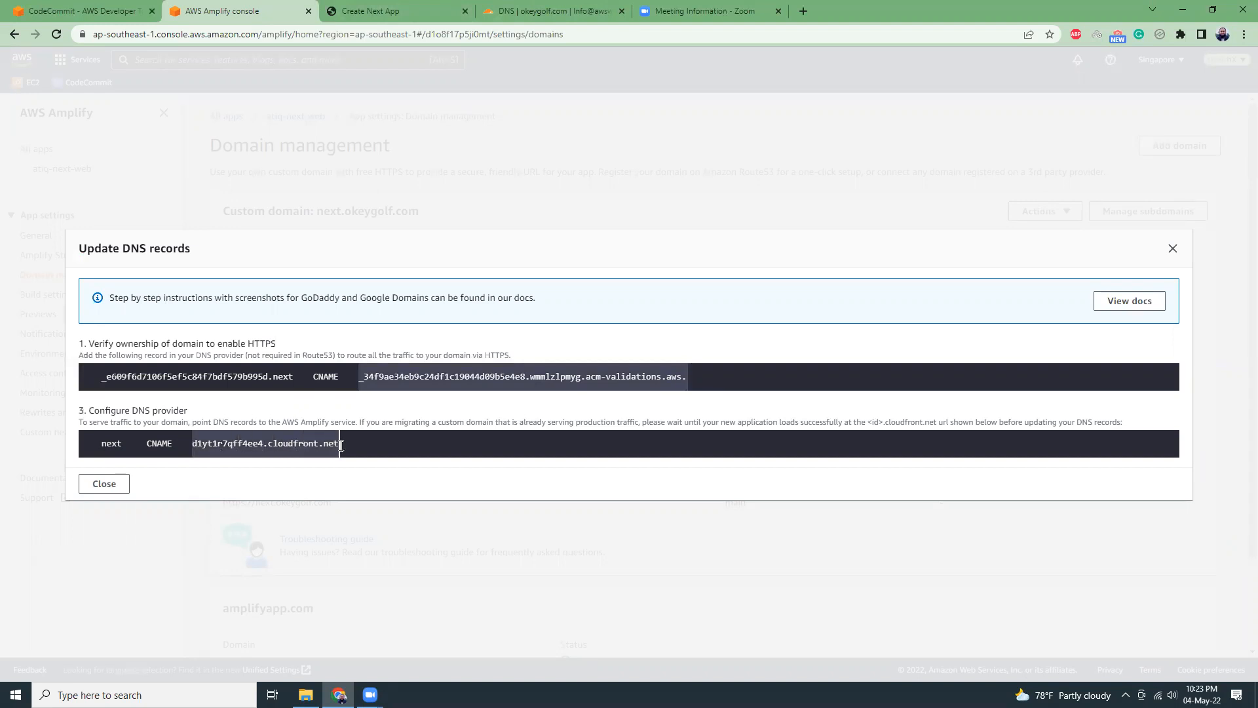
click(575, 13)
click(1023, 302)
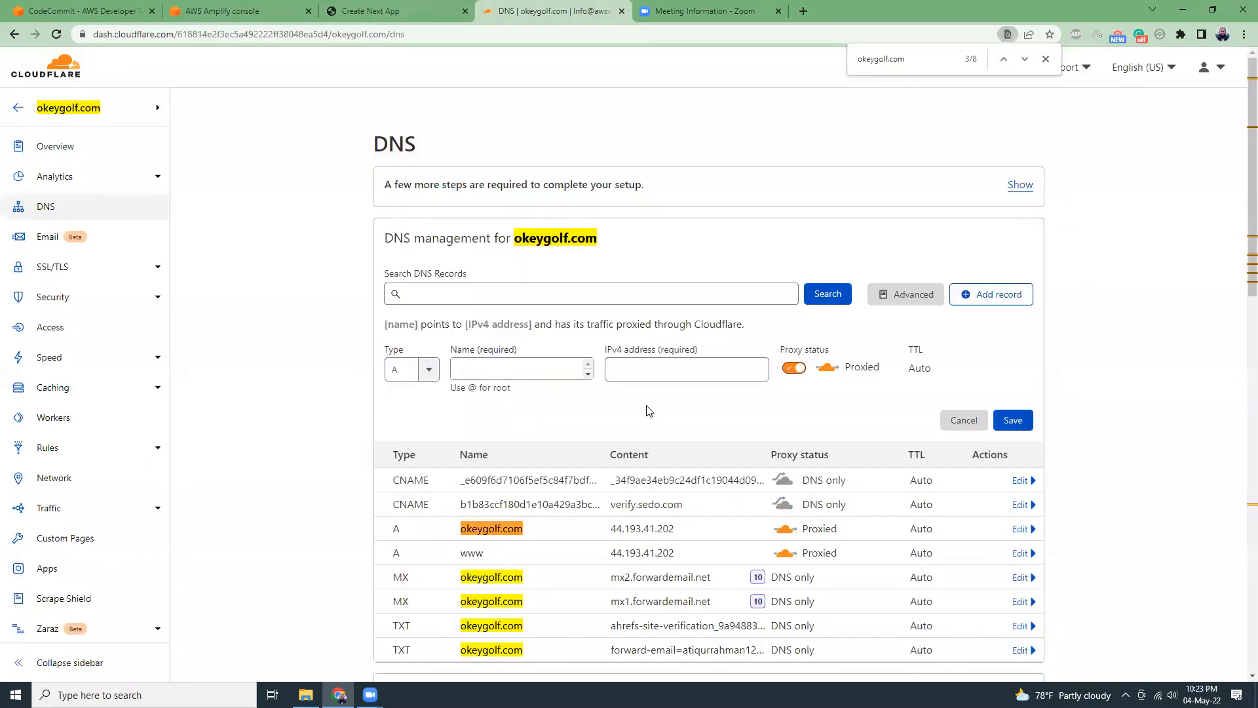
click(427, 369)
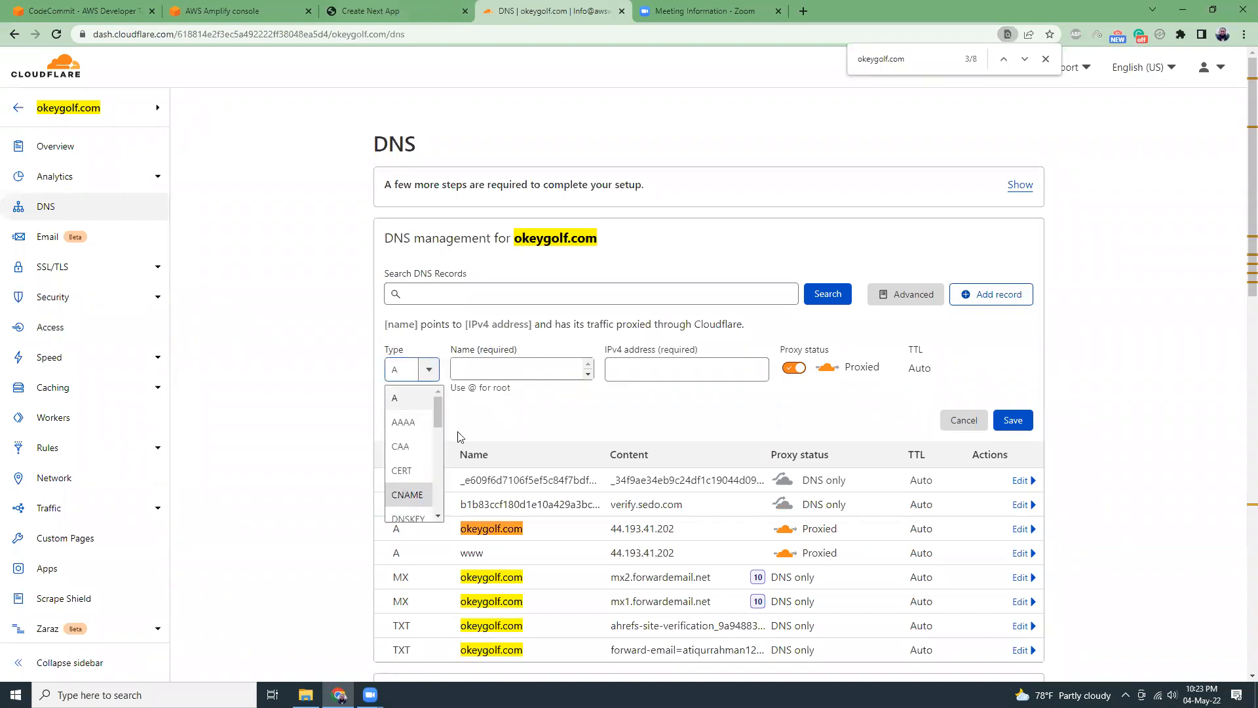
click(413, 495)
click(515, 372)
text(next)
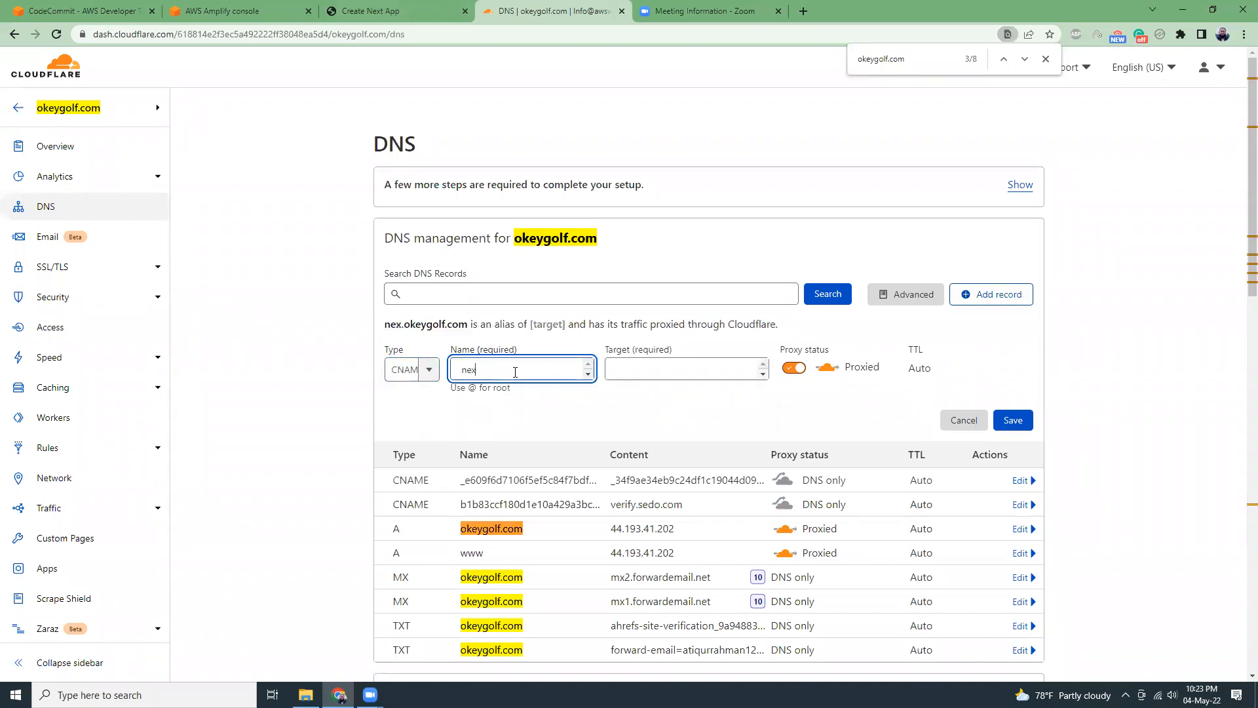
click(683, 370)
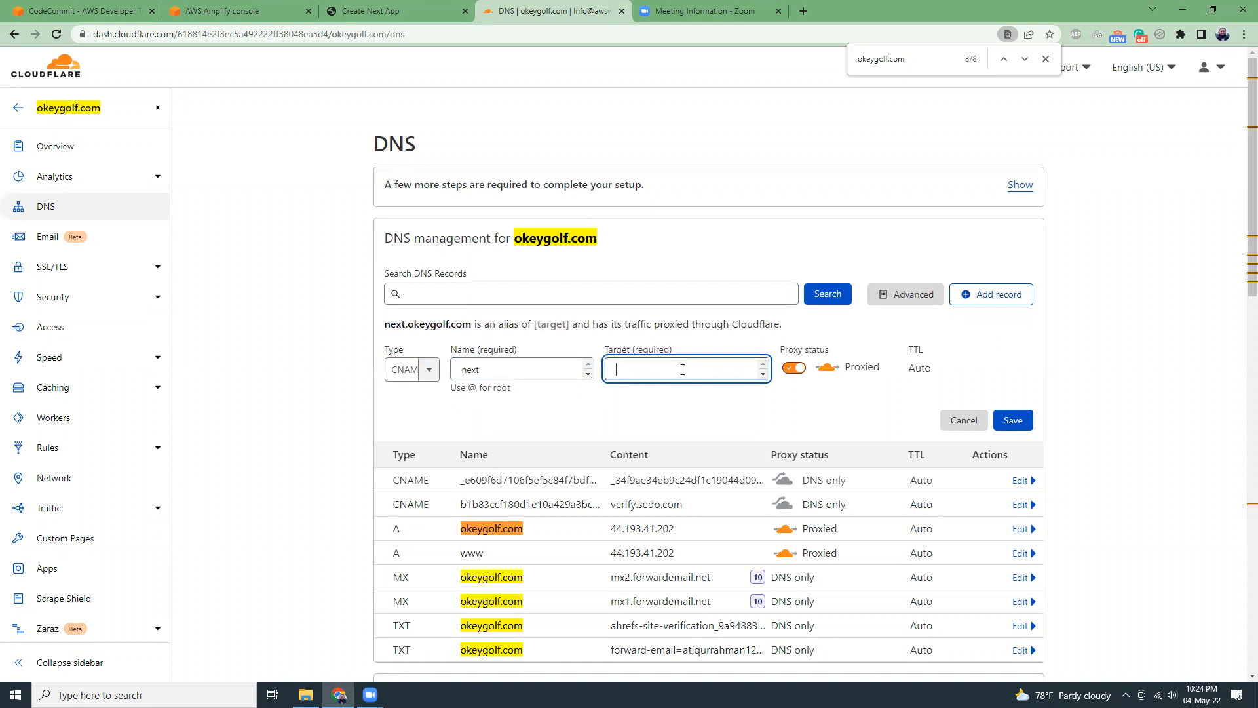
key(ctrl+v)
click(794, 368)
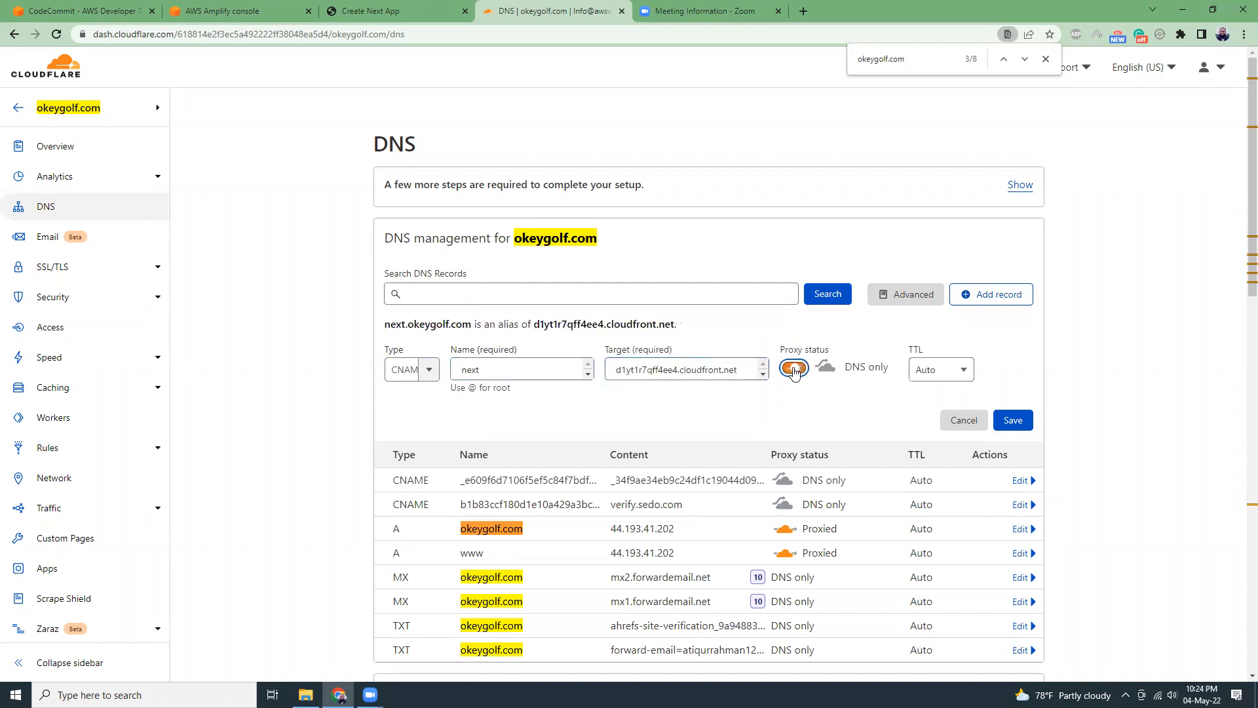
click(1011, 422)
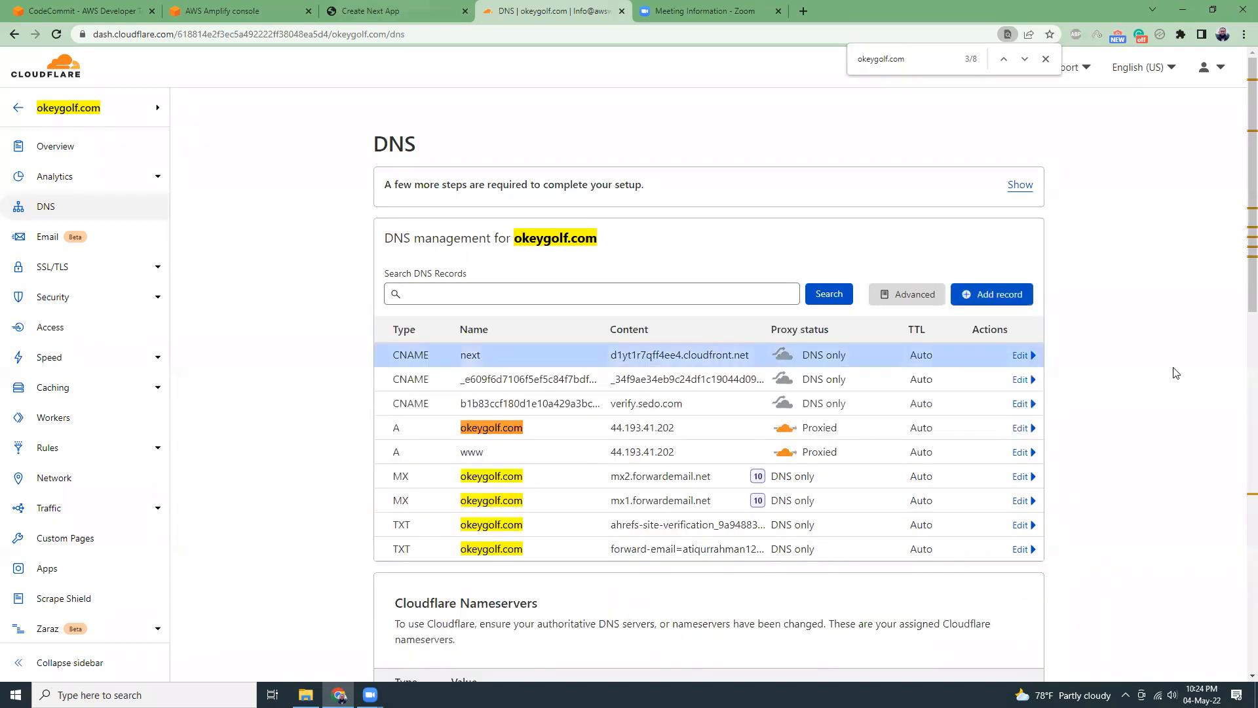
Close the DNS records dialog in the Amplify console and check the custom domain's activation status.
click(246, 9)
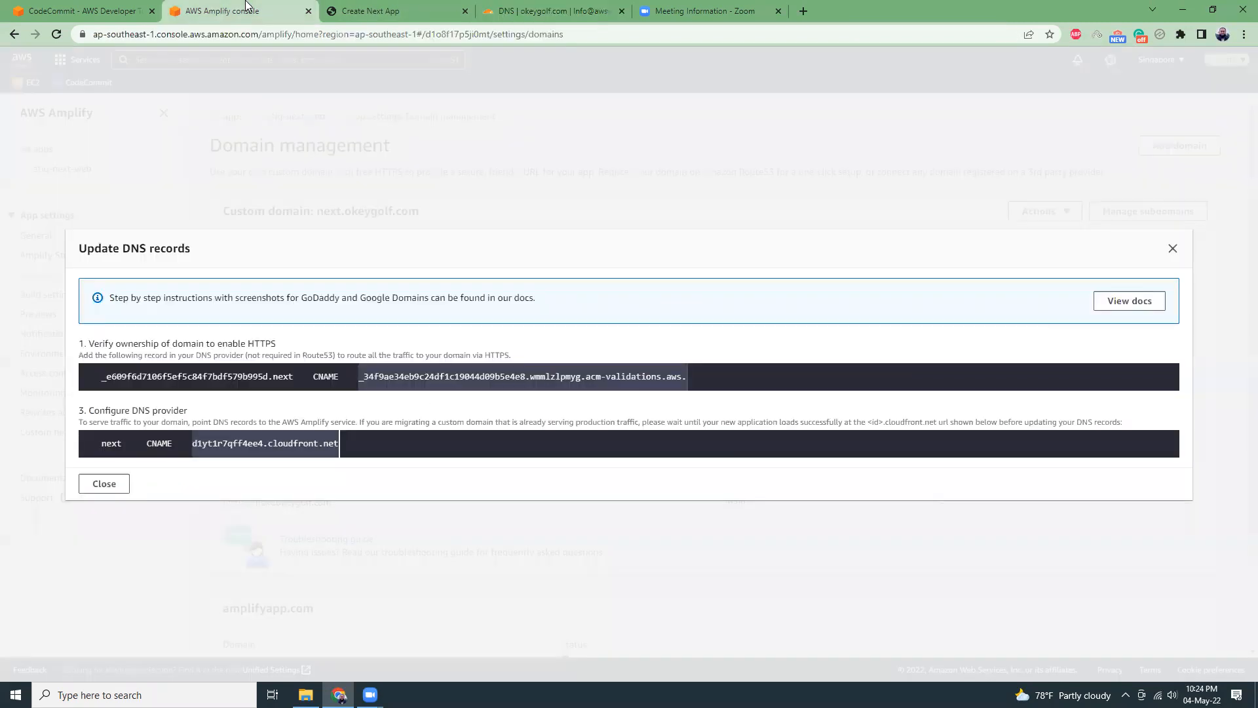
click(105, 484)
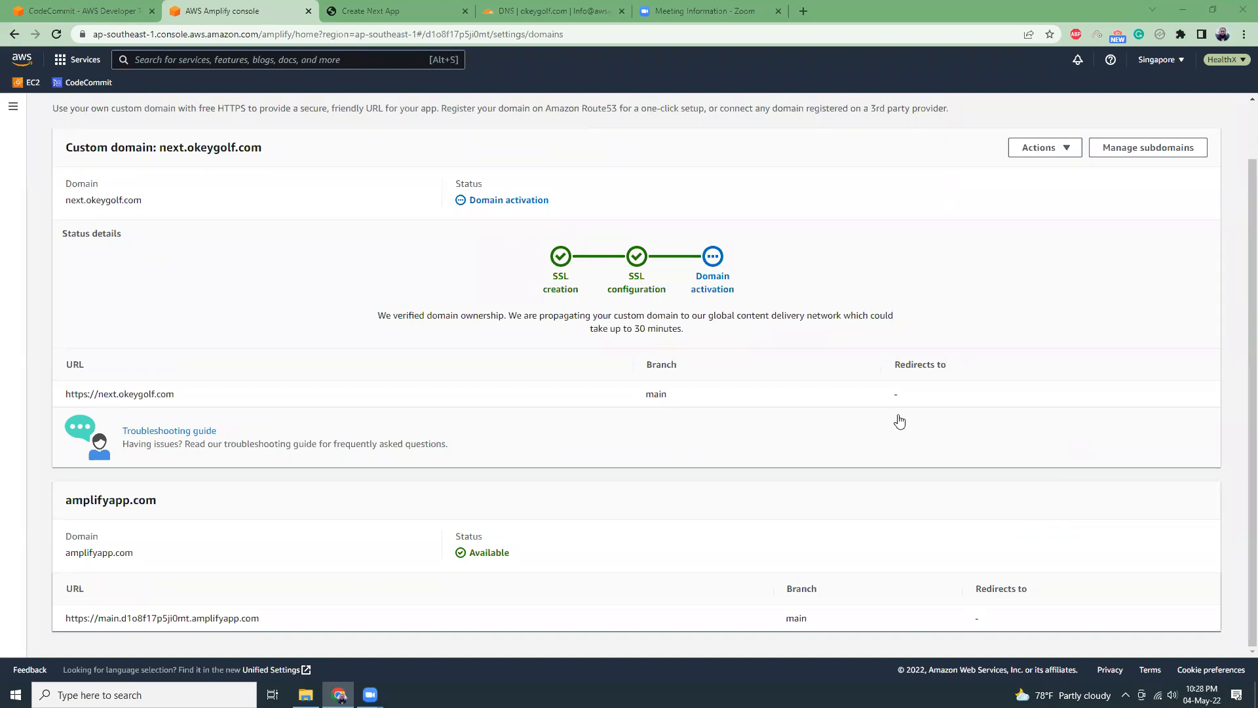
click(575, 11)
click(247, 6)
scroll(317, 362, up, 1)
drag(68, 457, 174, 458)
right_click(157, 458)
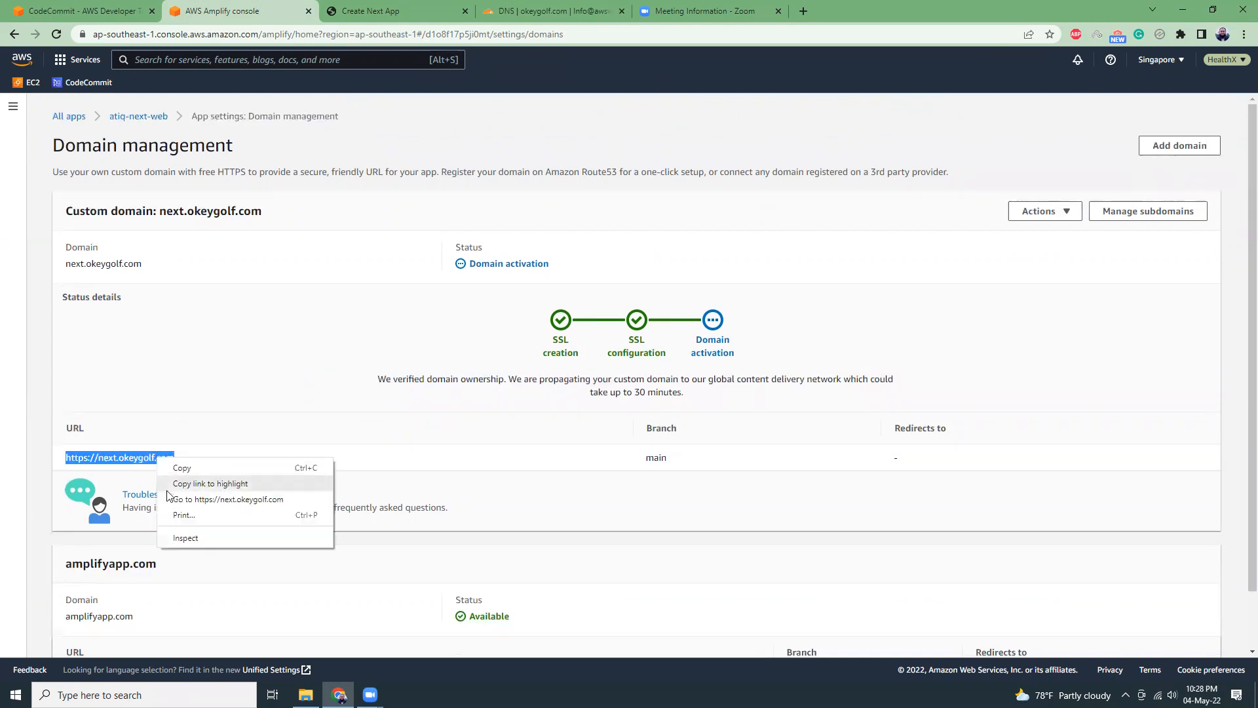
click(172, 499)
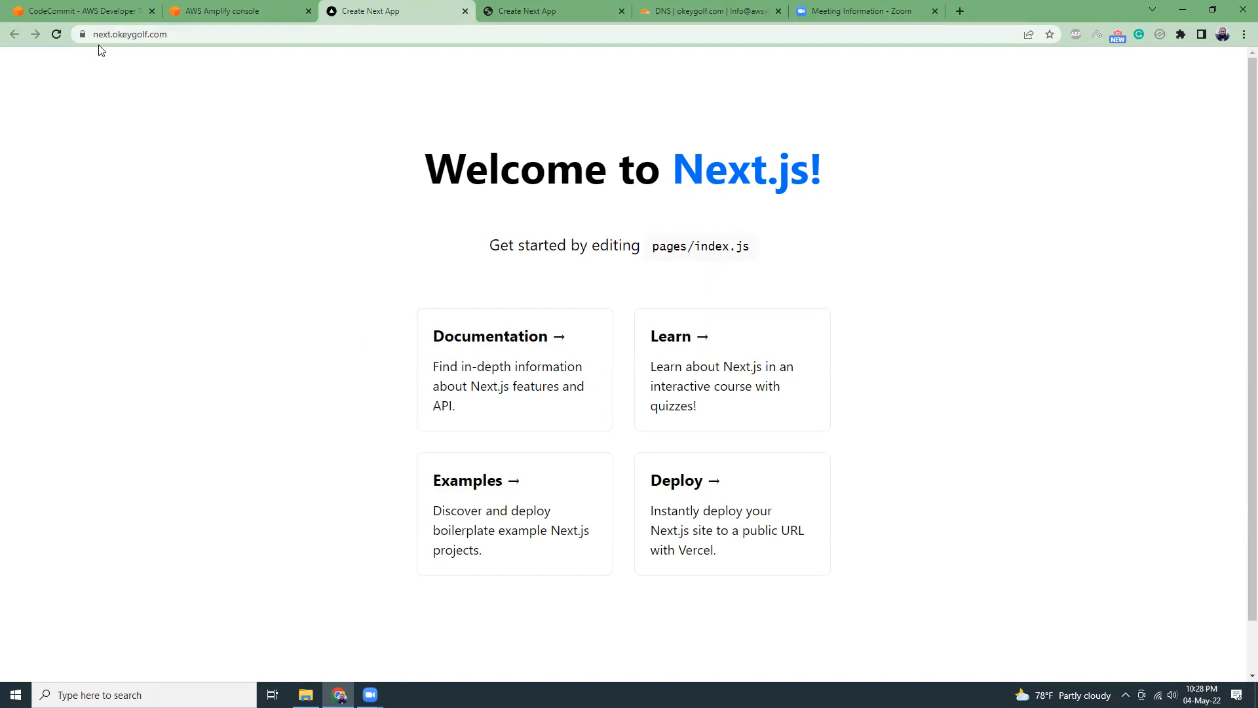
Inspect the site's connection security and its SSL certificate's issuer and validity dates, closing the certificate when done.
click(82, 34)
click(118, 89)
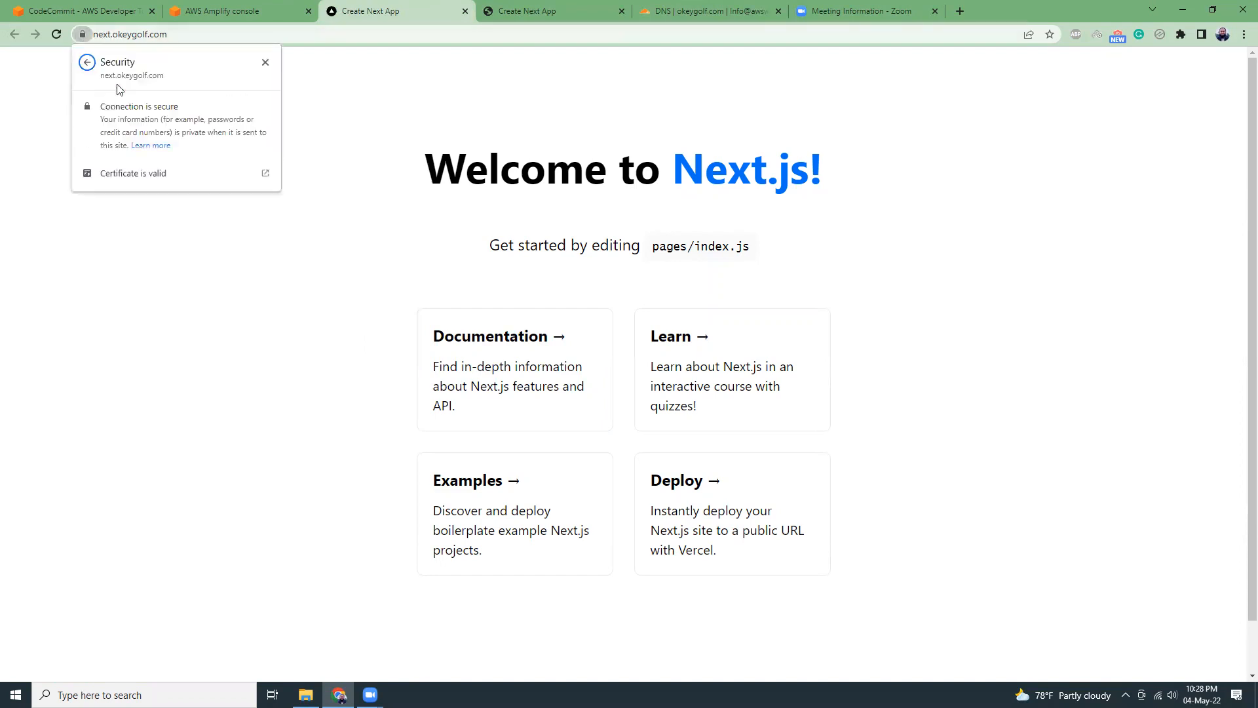
click(131, 173)
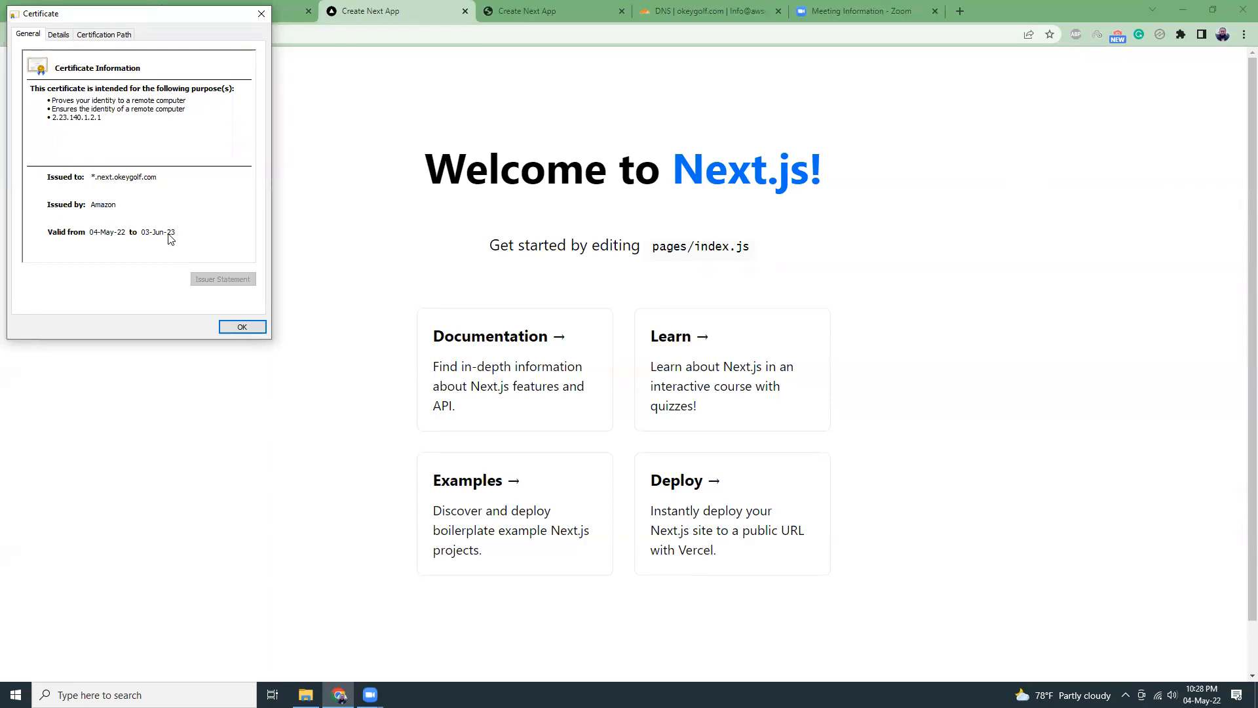
click(246, 327)
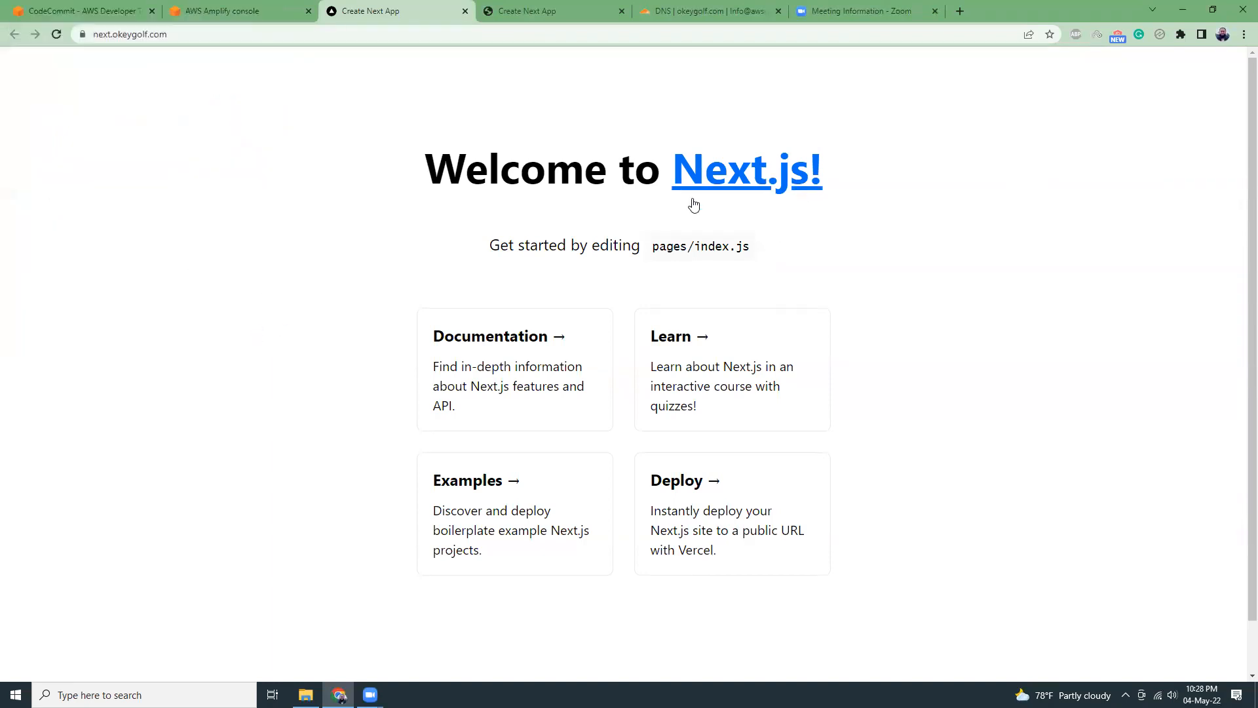
Look over the whole Next.js page on the custom domain and return to Amplify's domain management.
scroll(708, 478, down, 1)
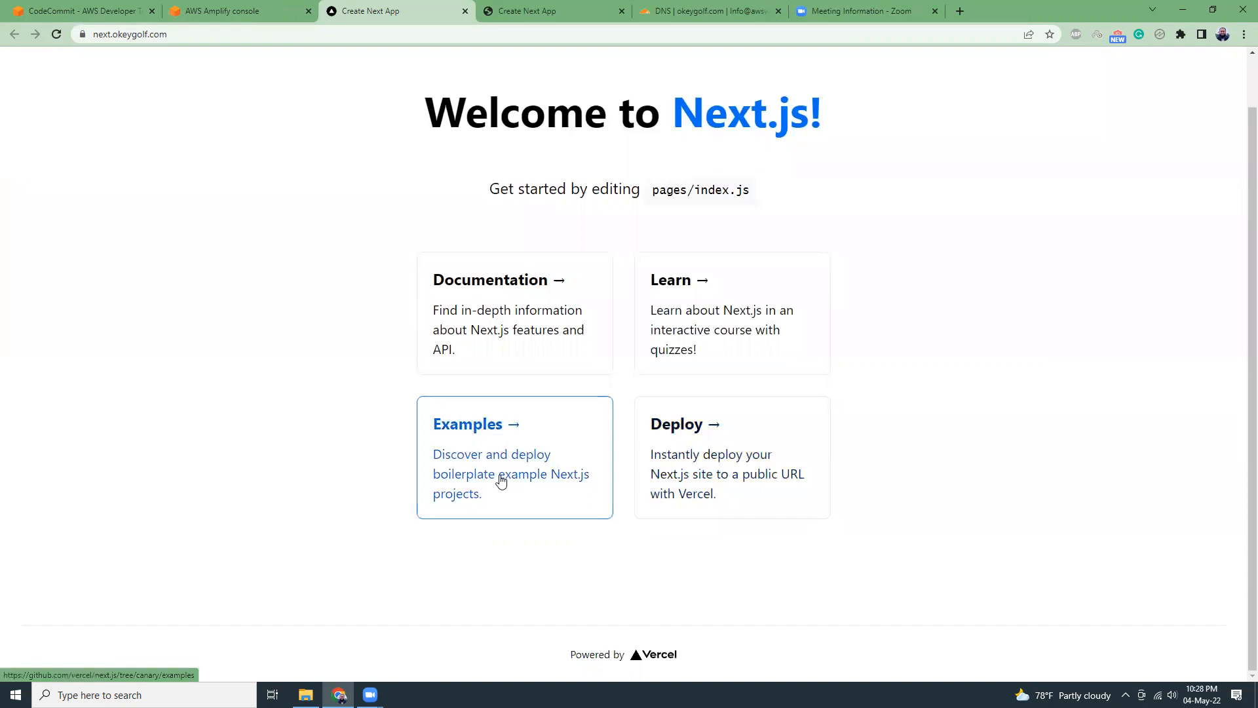
scroll(459, 426, up, 1)
click(272, 11)
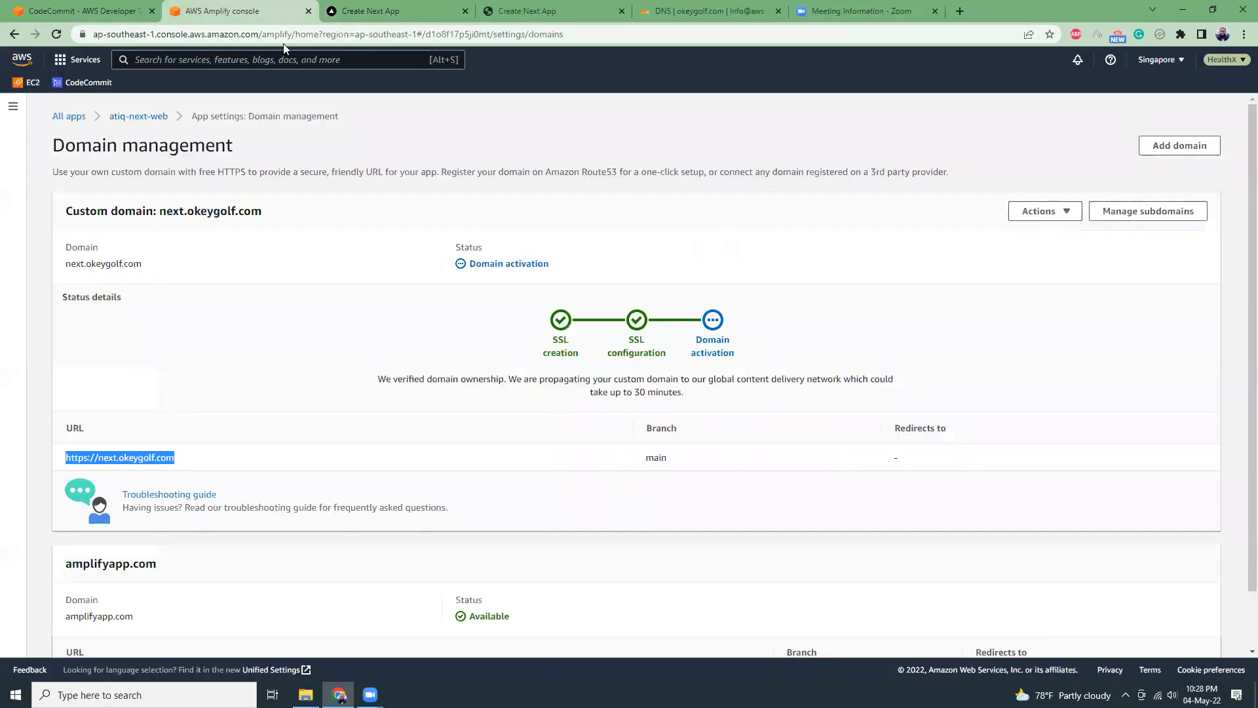
click(354, 170)
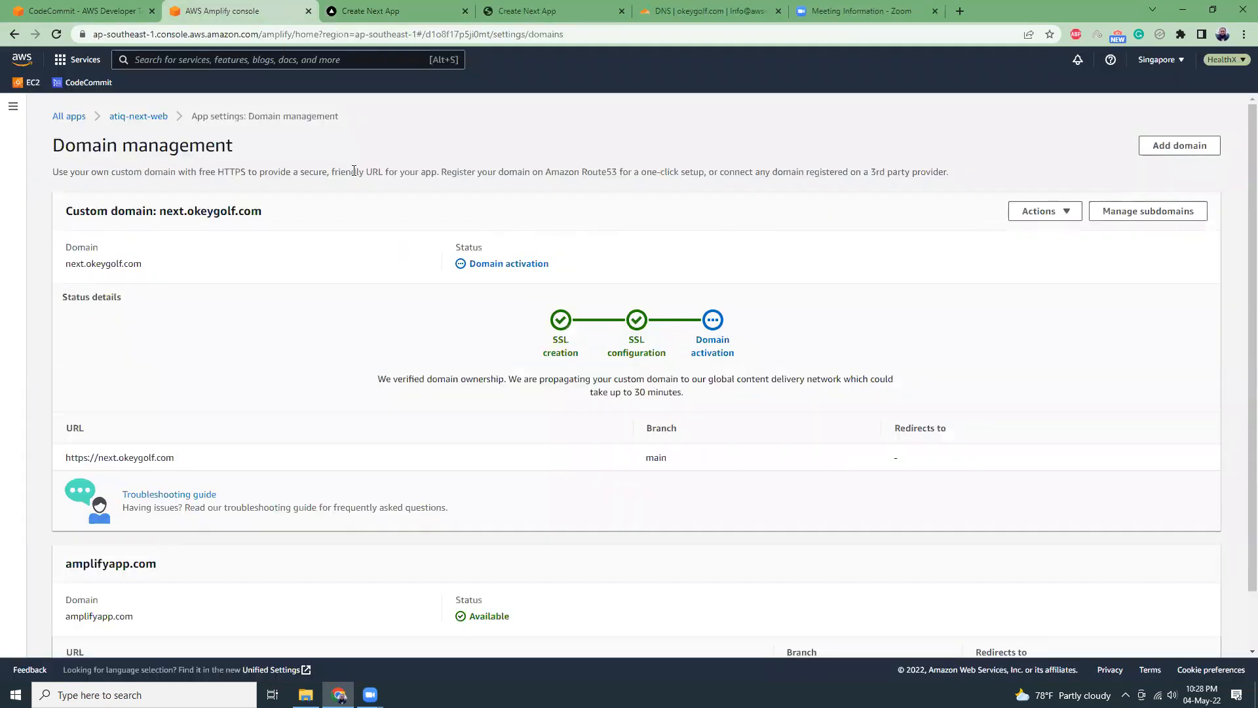